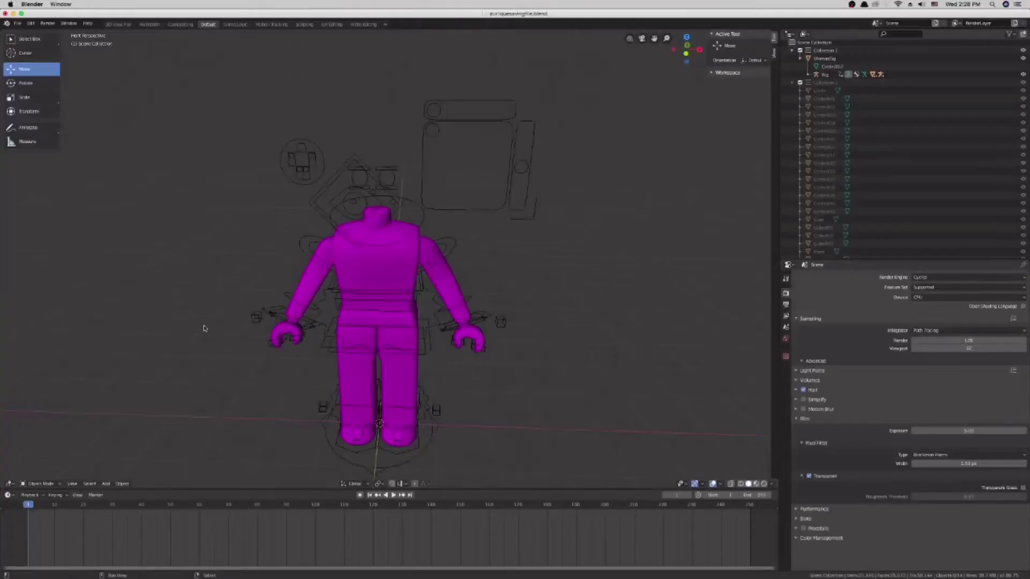
Step: Add an image empty and move it beside the character, raised to about waist height
key("shift+a")
mouse_move(205, 321)
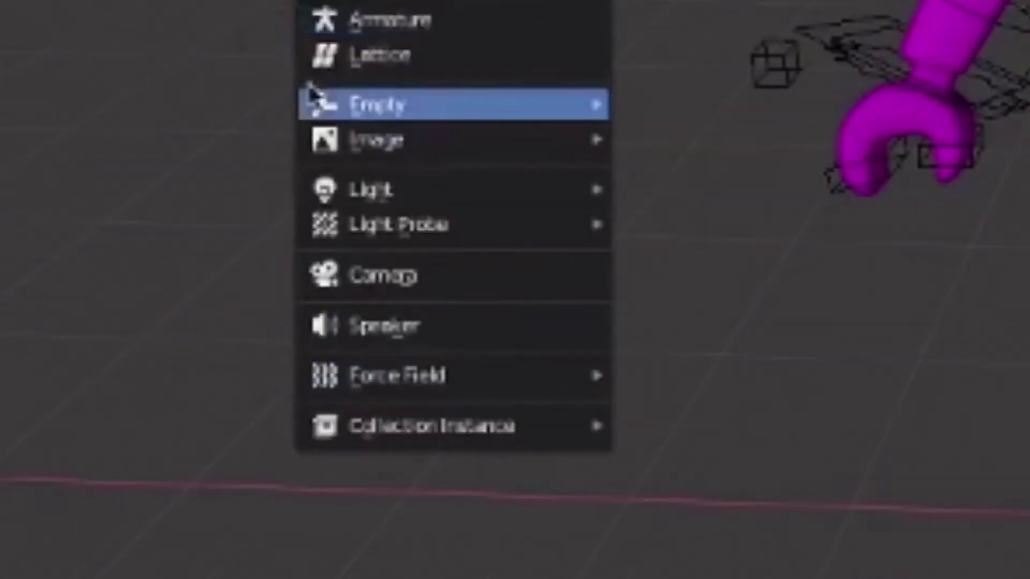
mouse_move(313, 95)
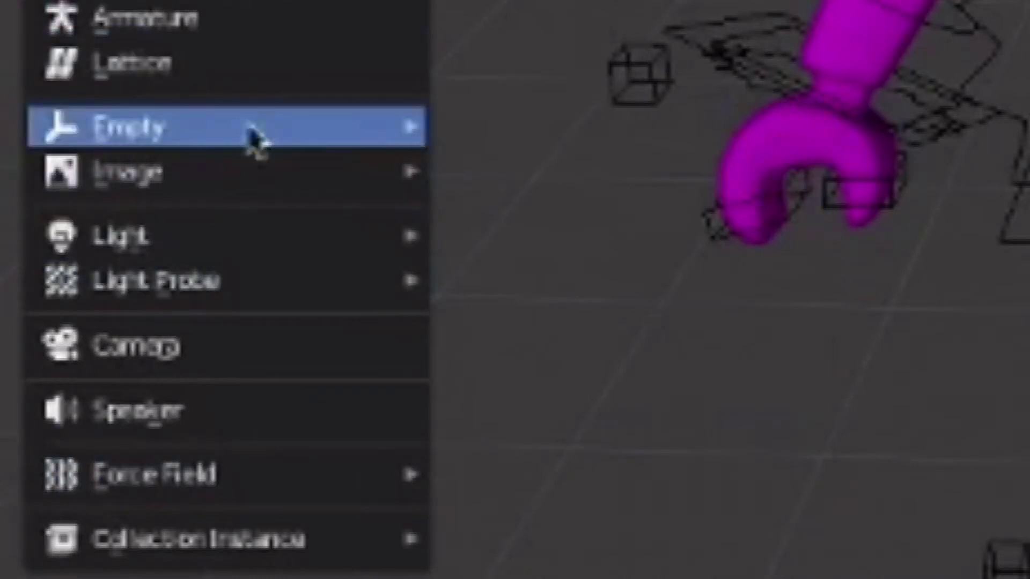
mouse_move(255, 139)
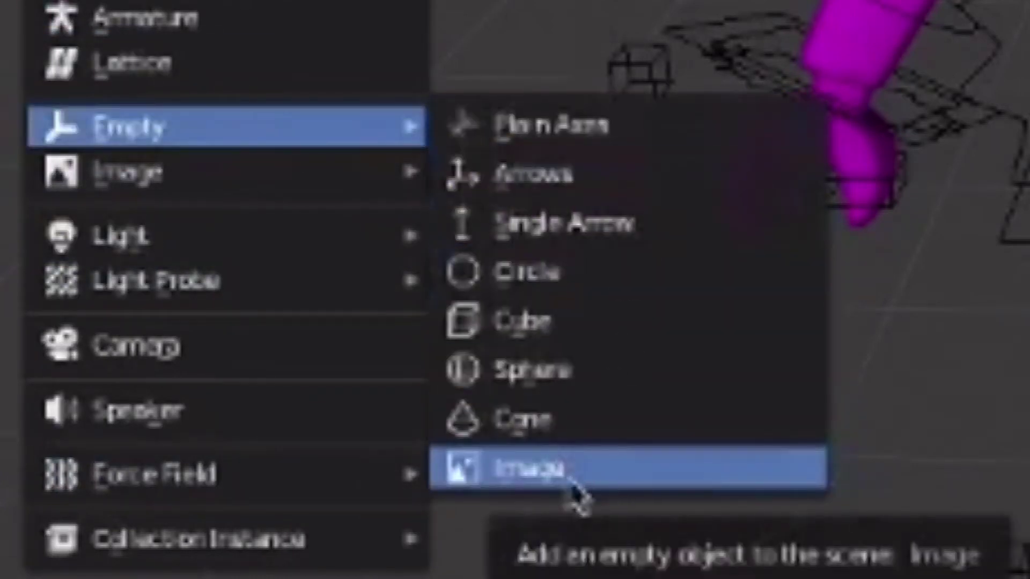
left_click(538, 472)
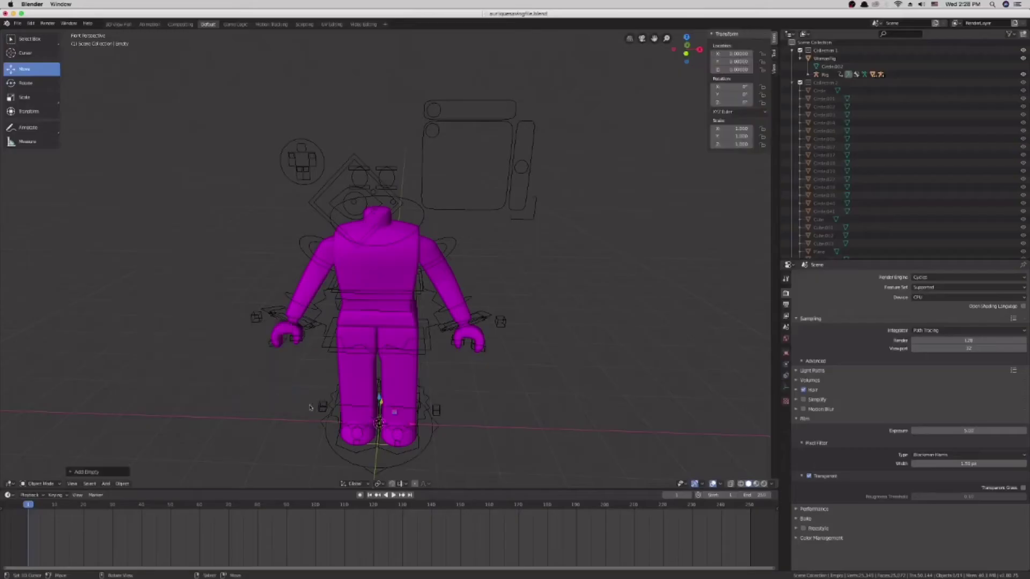
key("g")
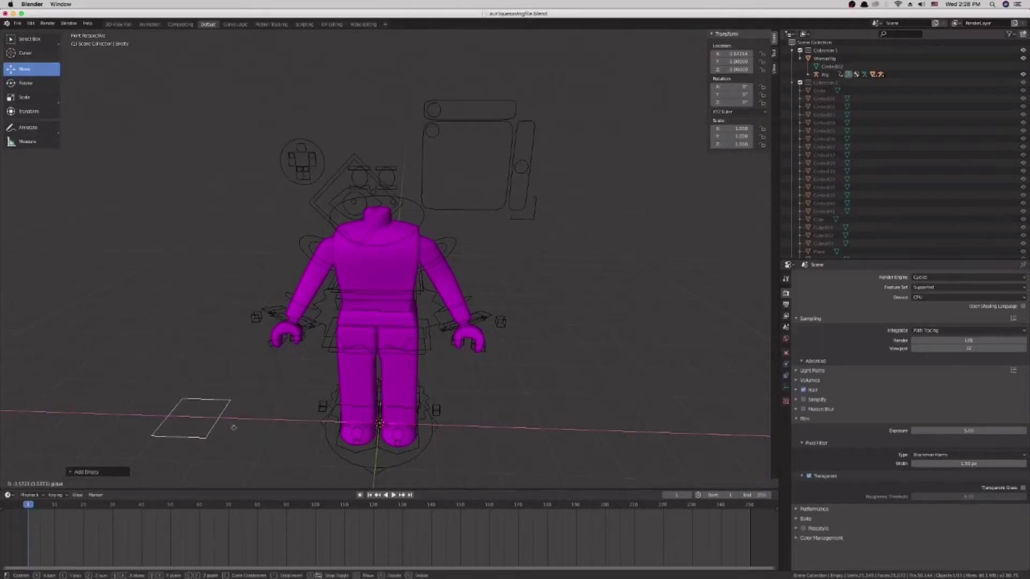
left_click_drag(245, 425, 245, 425)
left_click_drag(208, 388, 179, 273)
Step: Rotate the image empty upright to face the front and scale it up
left_click(27, 86)
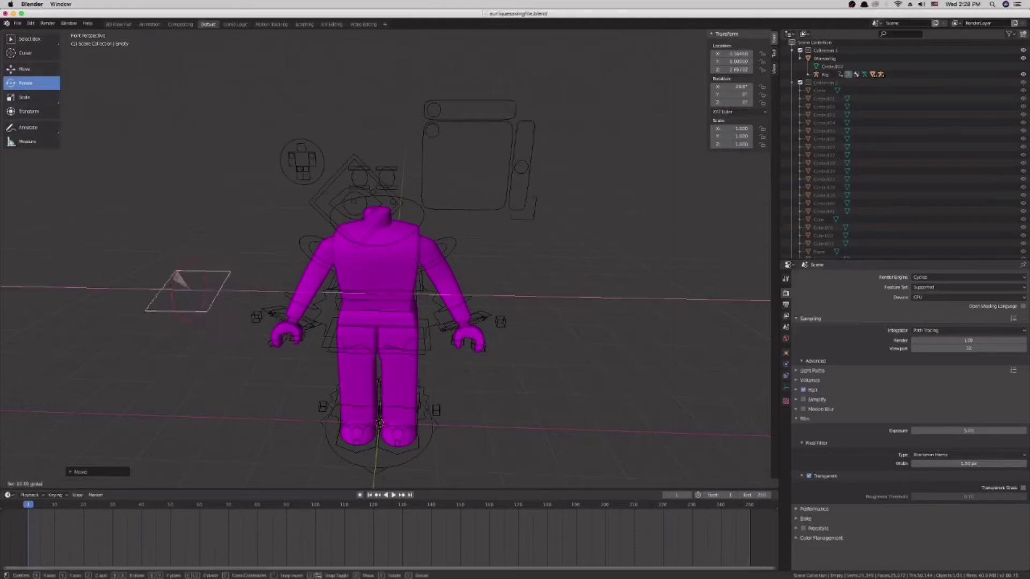
left_click_drag(160, 307, 161, 309)
key("s")
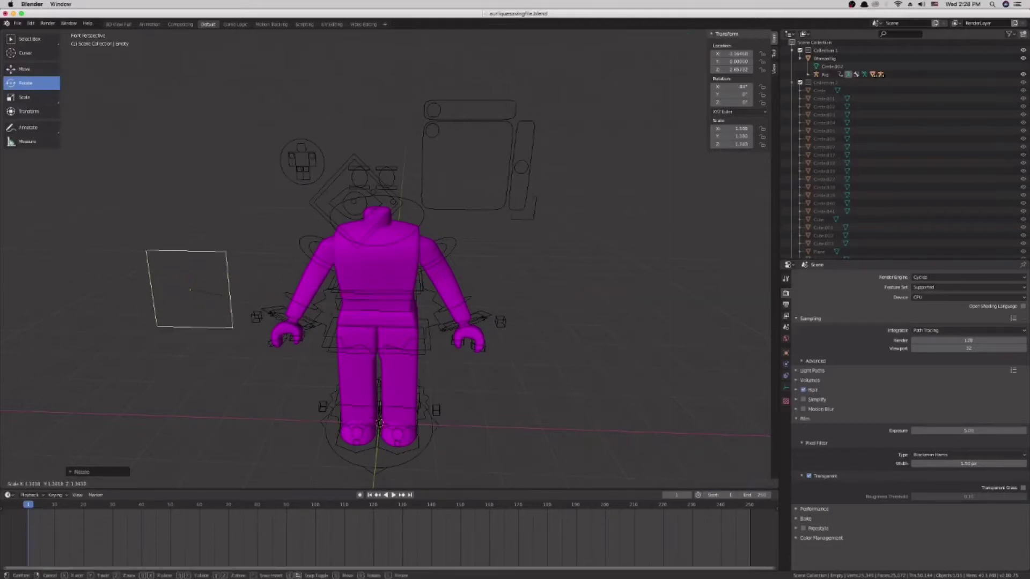
left_click(534, 329)
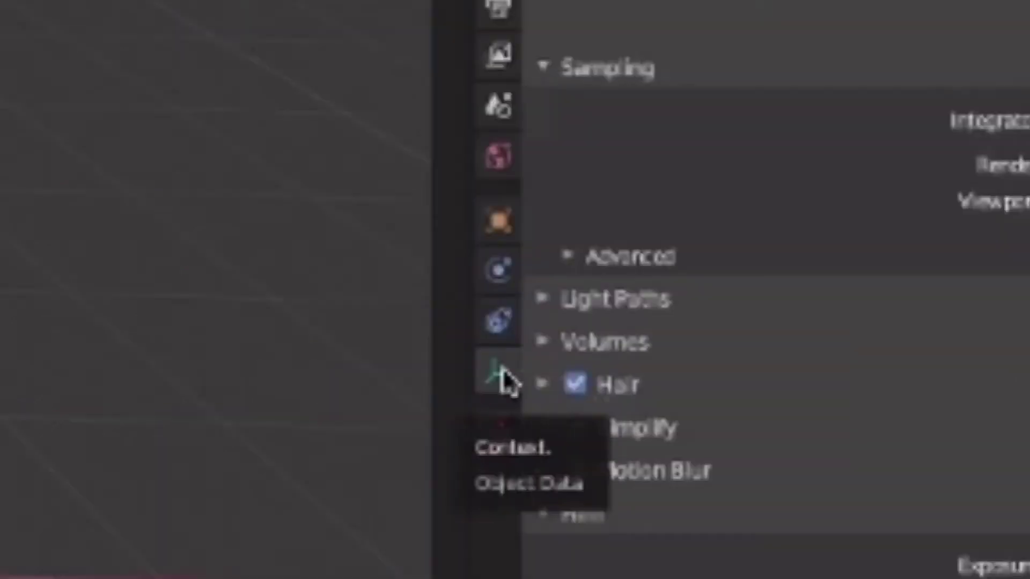
Step: Load the dance reference MOV into the image empty and enlarge it to roughly match the character's height
left_click(786, 387)
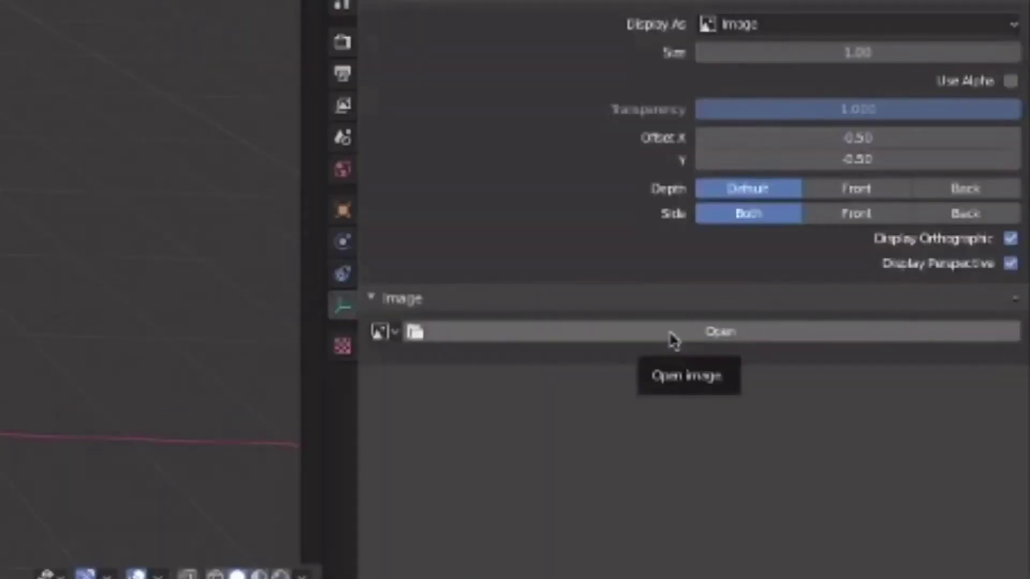
left_click(673, 337)
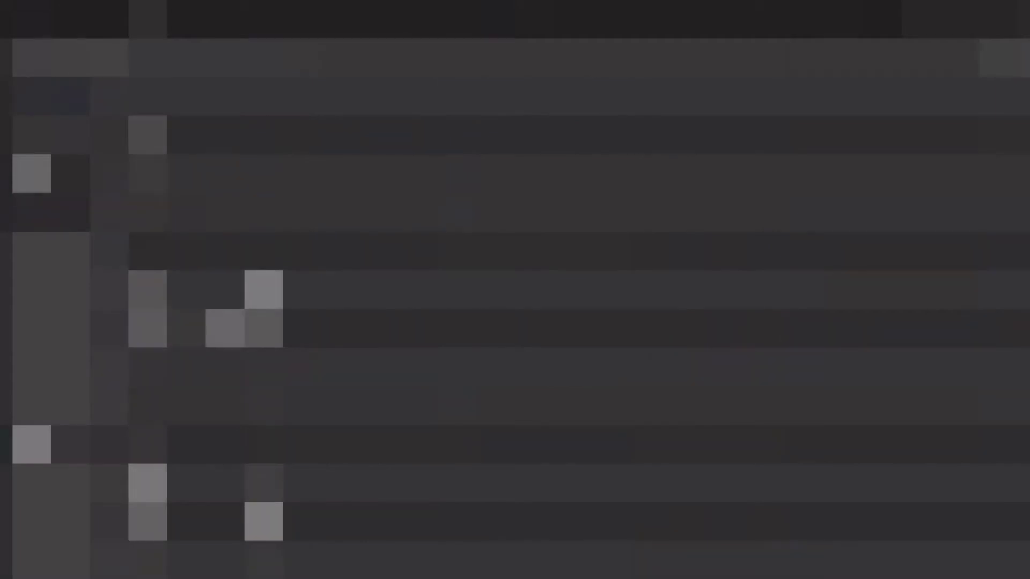
left_click_drag(161, 289, 184, 274)
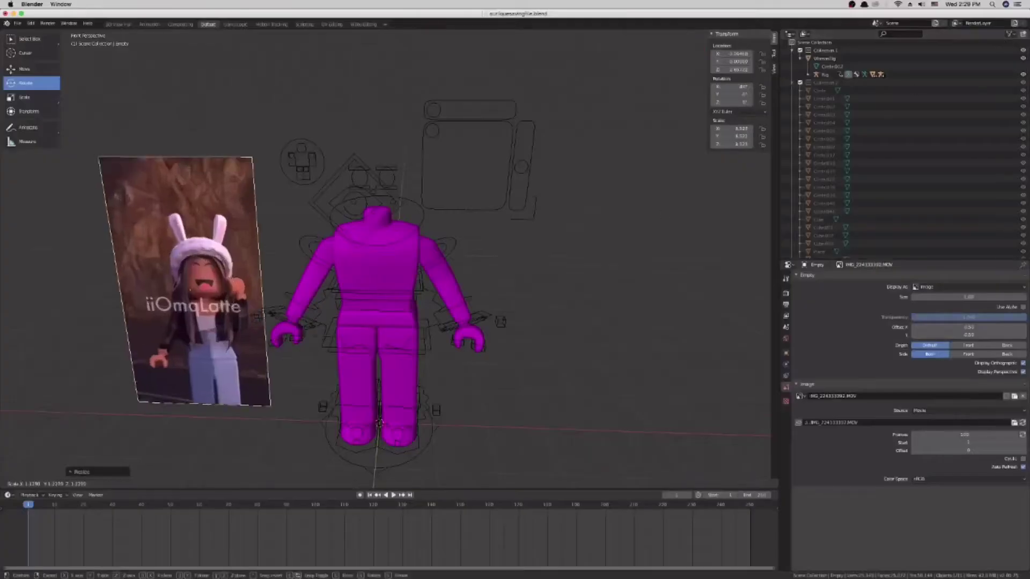
left_click(32, 69)
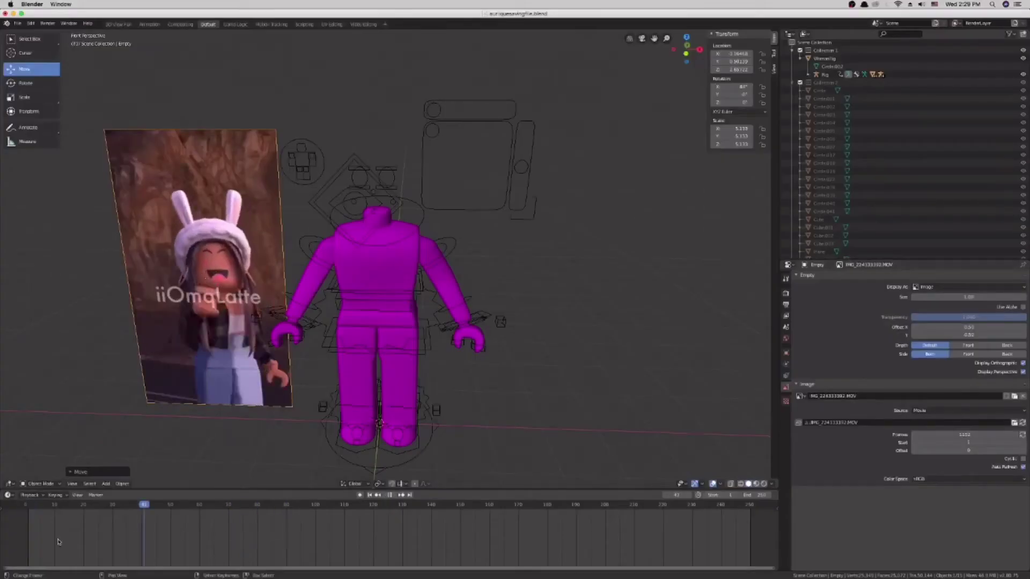
Step: Return to frame 1, stop playback and turn on auto keying
left_click(29, 531)
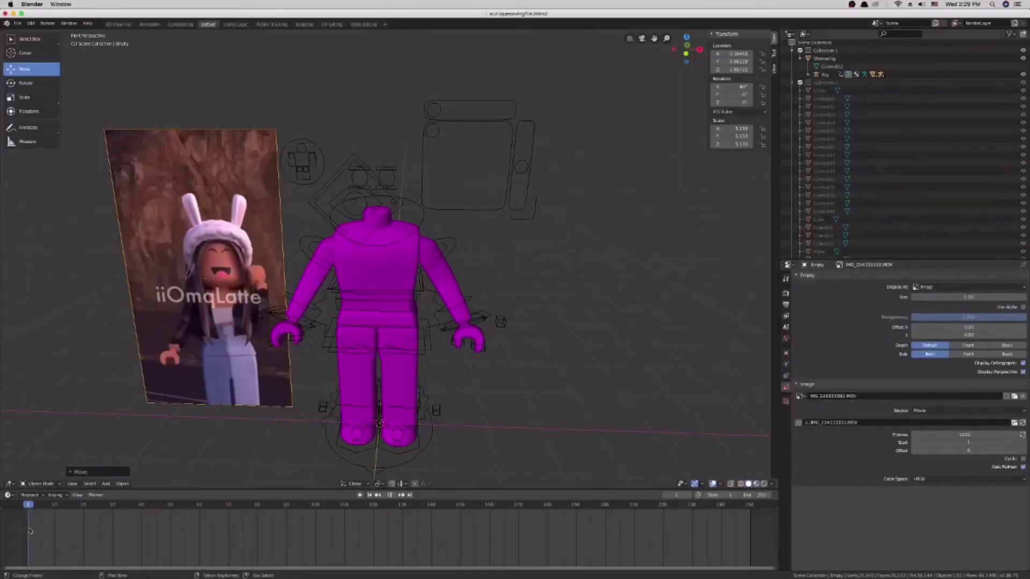
key("space")
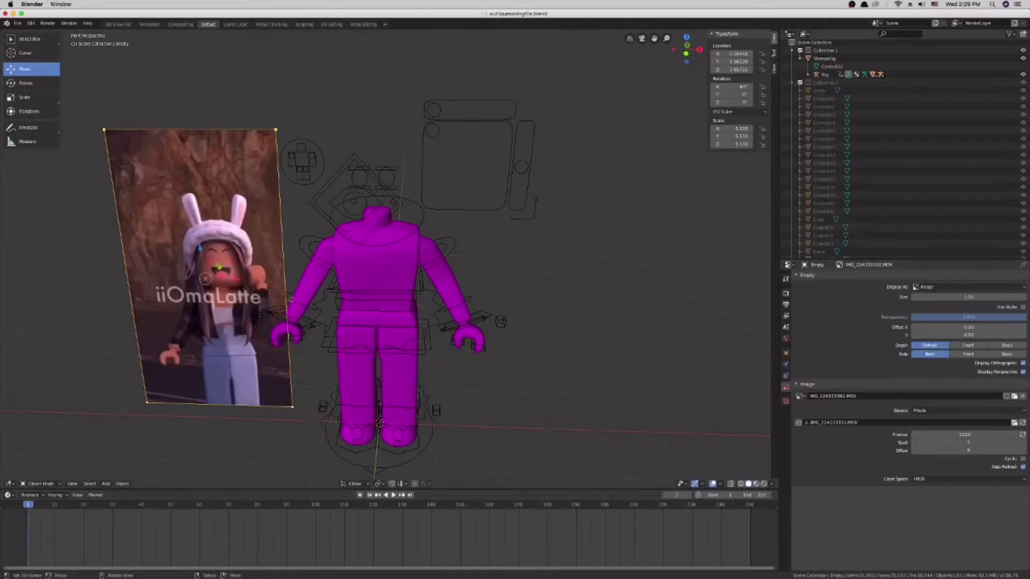
left_click(360, 495)
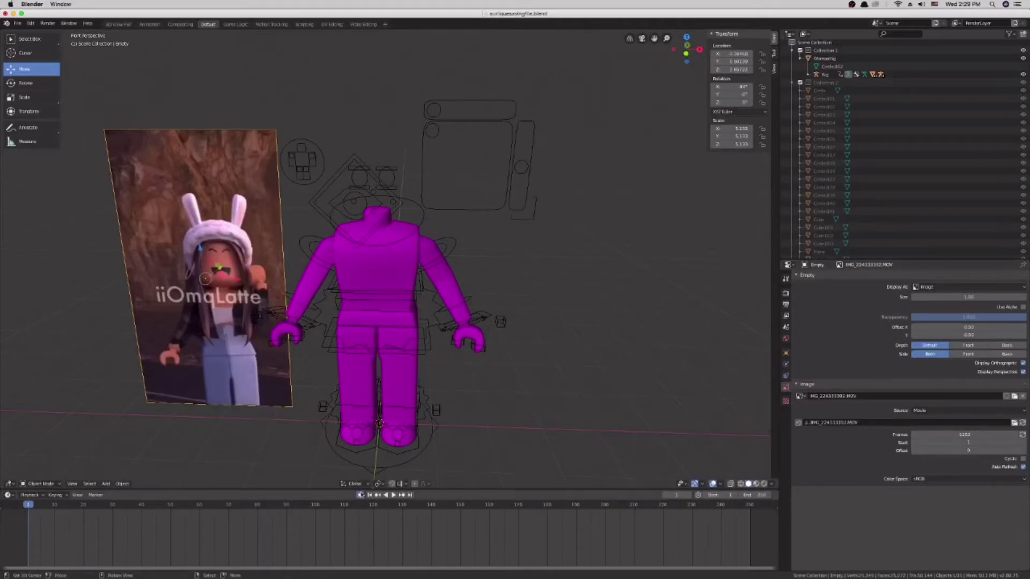
Step: Rotate the character's right arm bones at frame 1 so the arm hangs close to the body as in the reference
right_click(311, 252)
key("r")
key("r")
left_click(344, 257)
key("r")
key("r")
left_click(338, 236)
key("r")
left_click(336, 241)
Step: Rotate the left arm bones at frame 1 to bend the elbow and raise the forearm
right_click(445, 274)
right_click(465, 317)
key("r")
key("r")
left_click(466, 316)
right_click(445, 273)
key("r")
key("r")
left_click(450, 214)
Step: Rotate the raised left hand at frame 1 to match the reference pose
right_click(446, 201)
key("r")
key("r")
left_click(460, 184)
left_click_drag(460, 184, 461, 183)
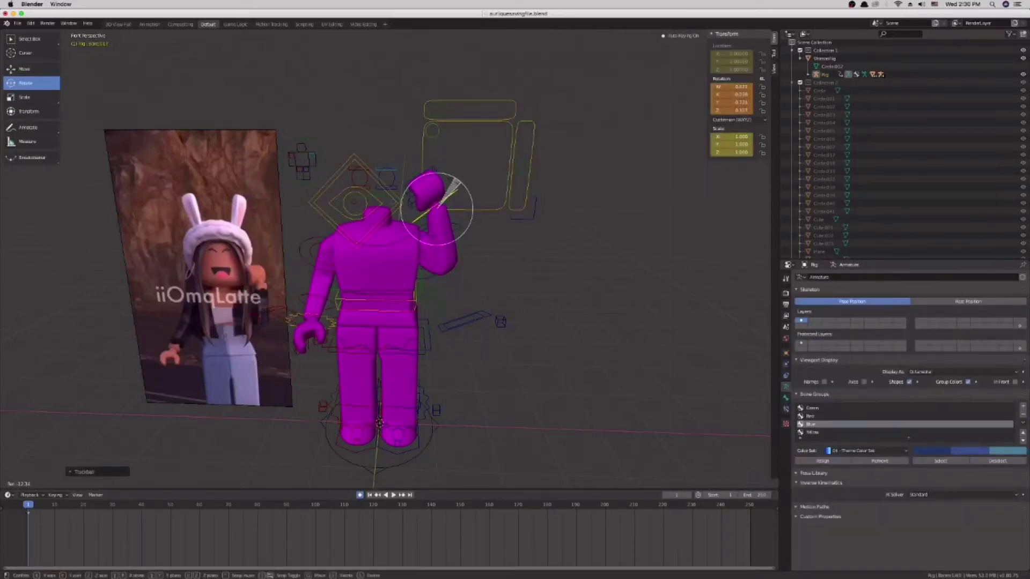
left_click(459, 188)
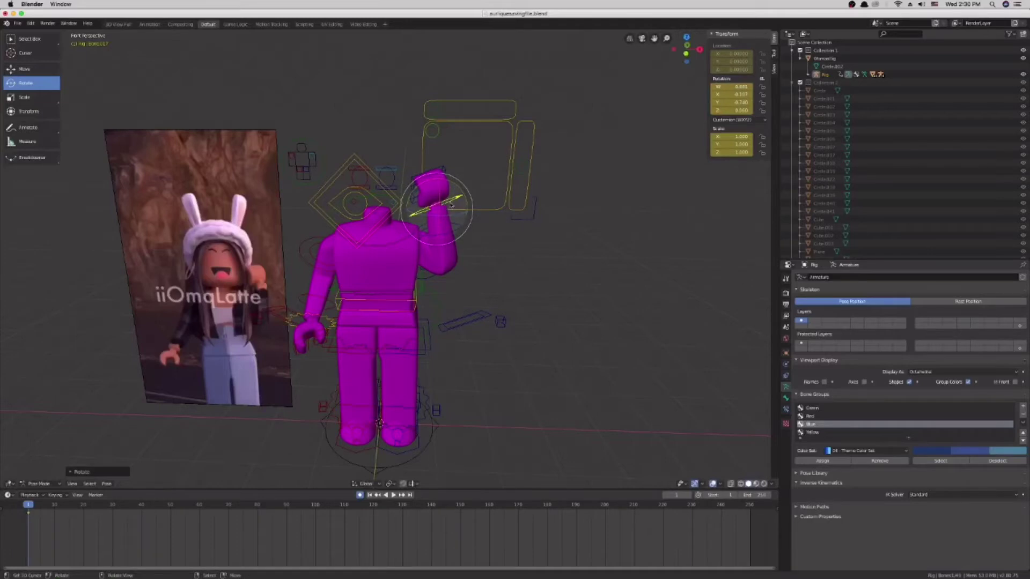
key("r")
key("r")
left_click(451, 212)
Step: Scrub through the reference video to the next key pose and stop at frame 20
key("space")
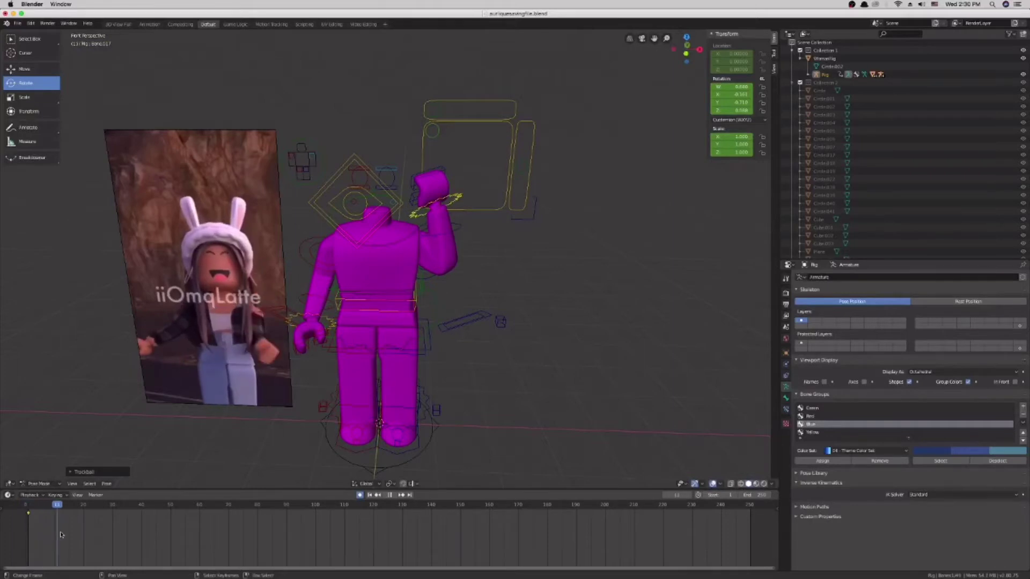
left_click_drag(65, 533, 34, 529)
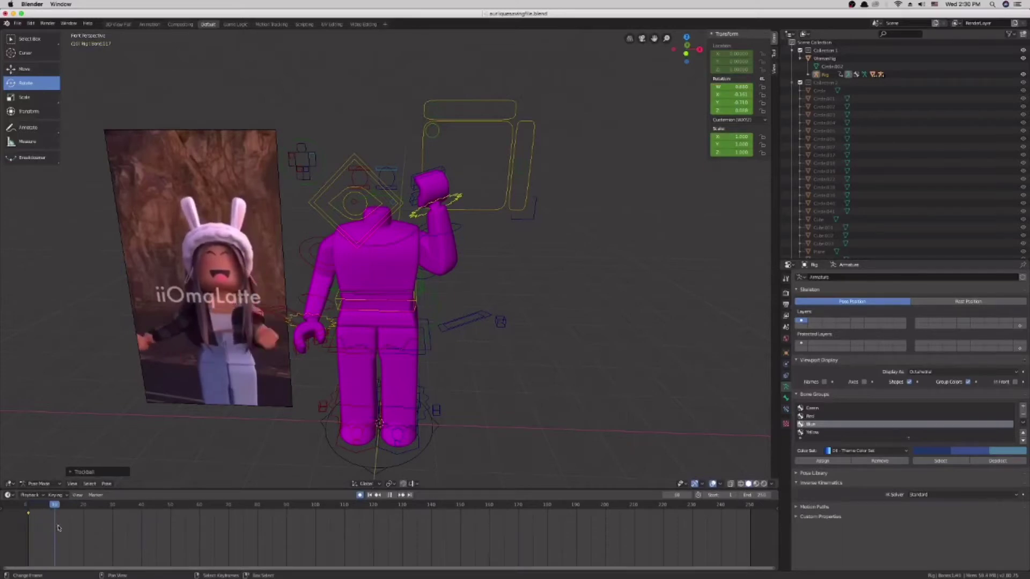
left_click_drag(63, 528, 86, 522)
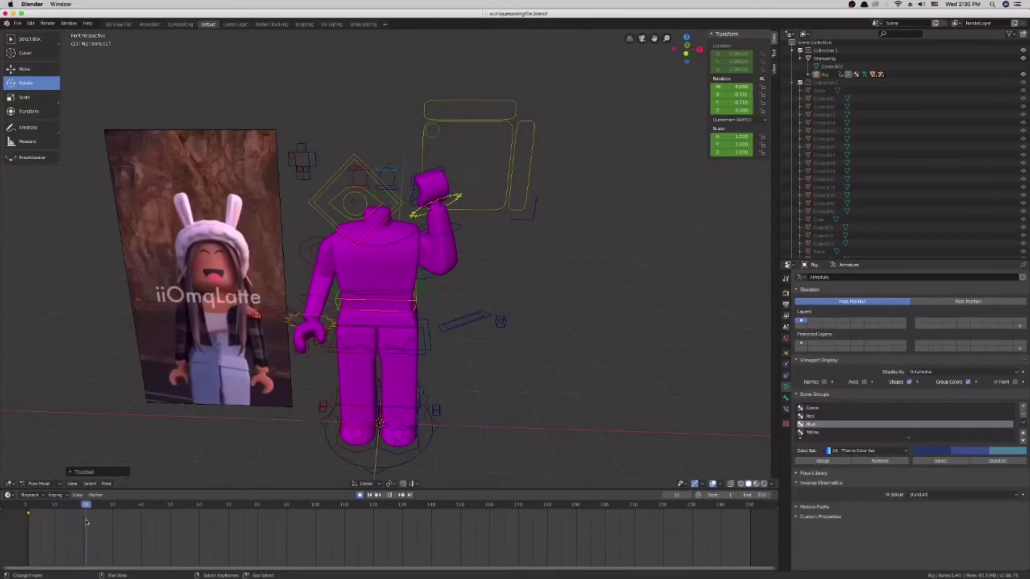
key("Left")
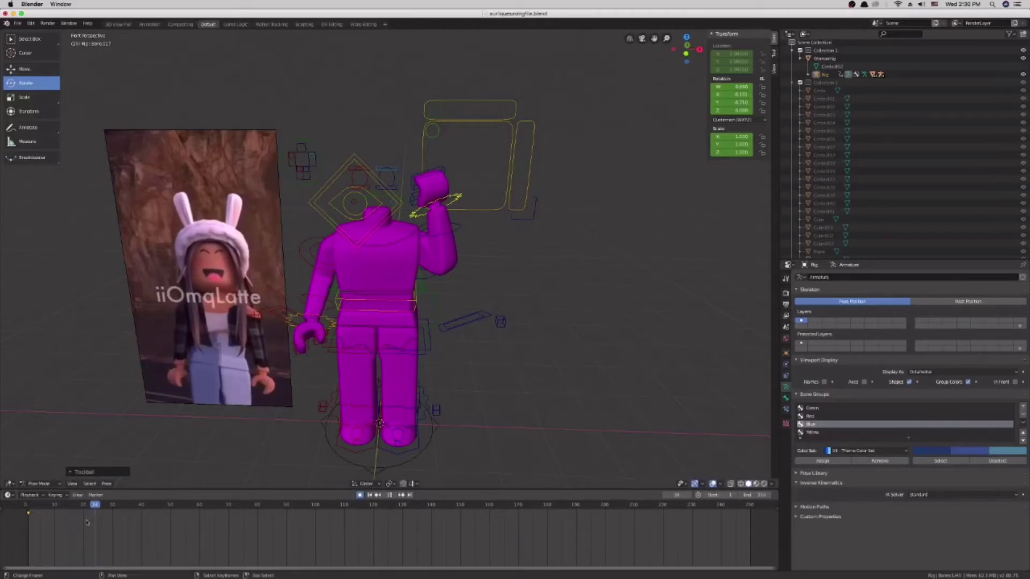
left_click_drag(89, 522, 82, 525)
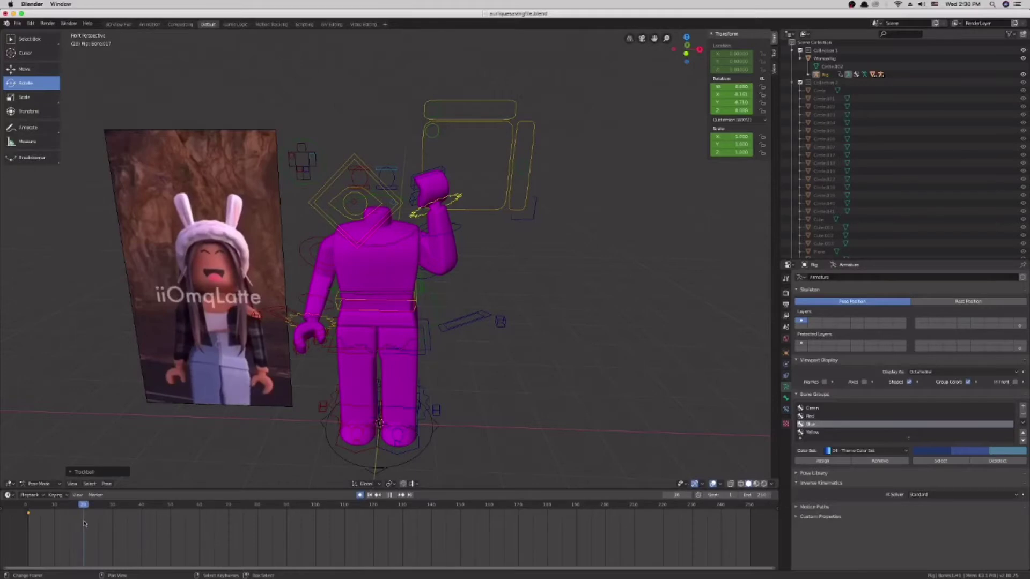
Step: Rotate the left arm and hand bones at frame 20 so the arm hangs down at the side
left_click(443, 236)
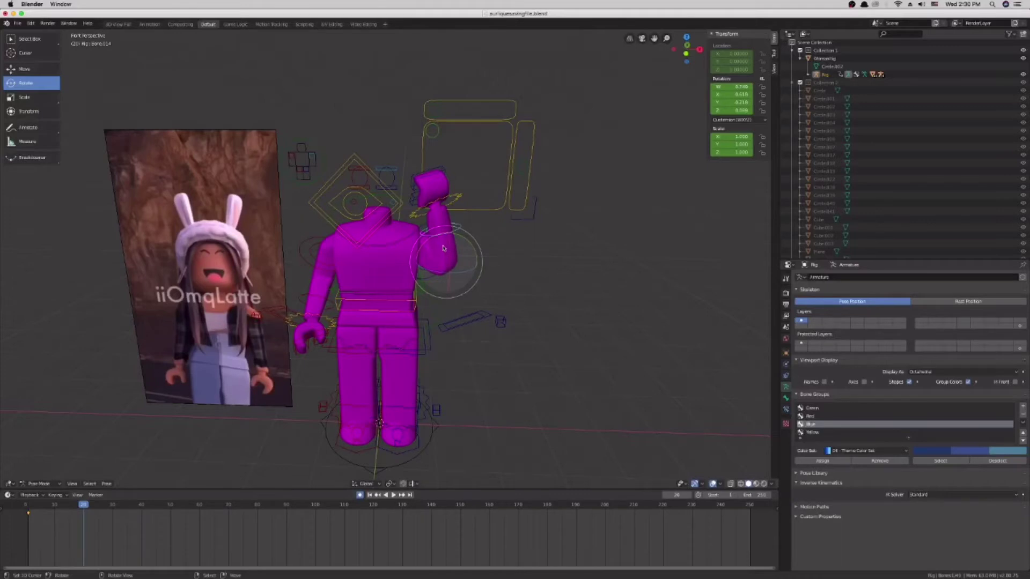
left_click_drag(444, 241, 450, 313)
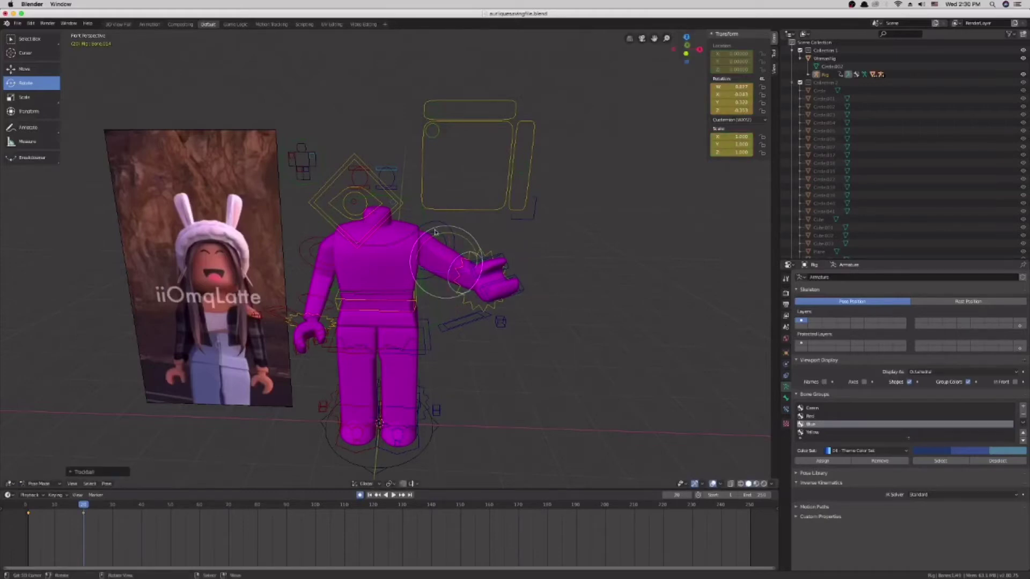
left_click_drag(436, 228, 439, 252)
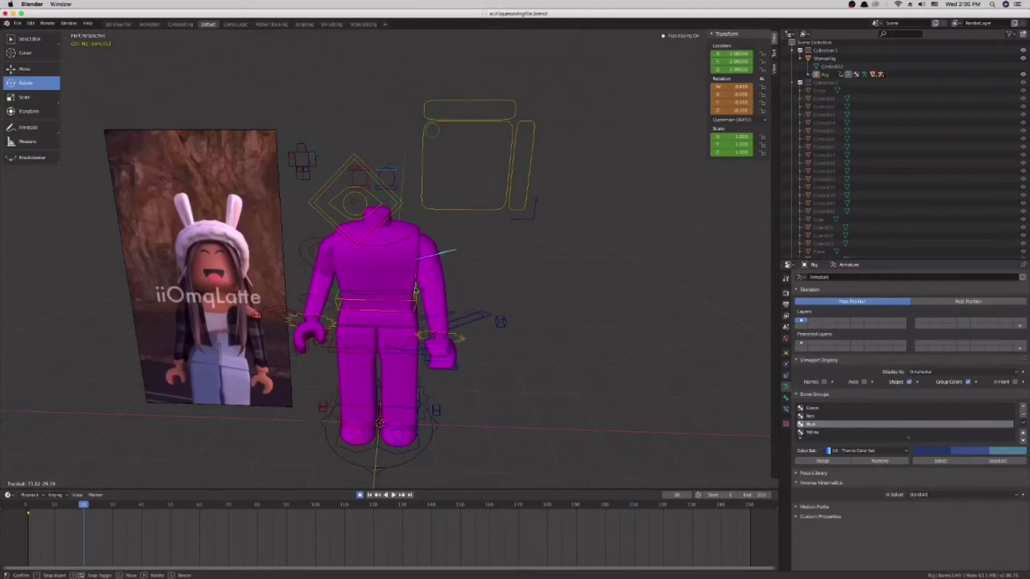
left_click_drag(413, 287, 414, 288)
left_click(448, 328)
left_click(463, 321)
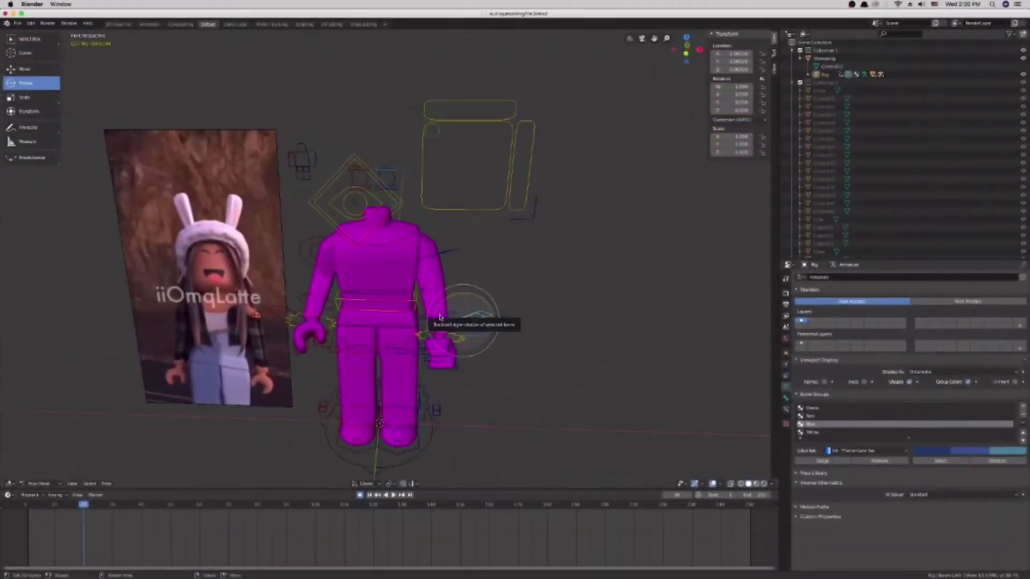
right_click(413, 374)
left_click_drag(403, 372, 399, 399)
Step: Go to frame 8 and rotate the right arm slightly outward to match the reference
left_click_drag(66, 546, 48, 522)
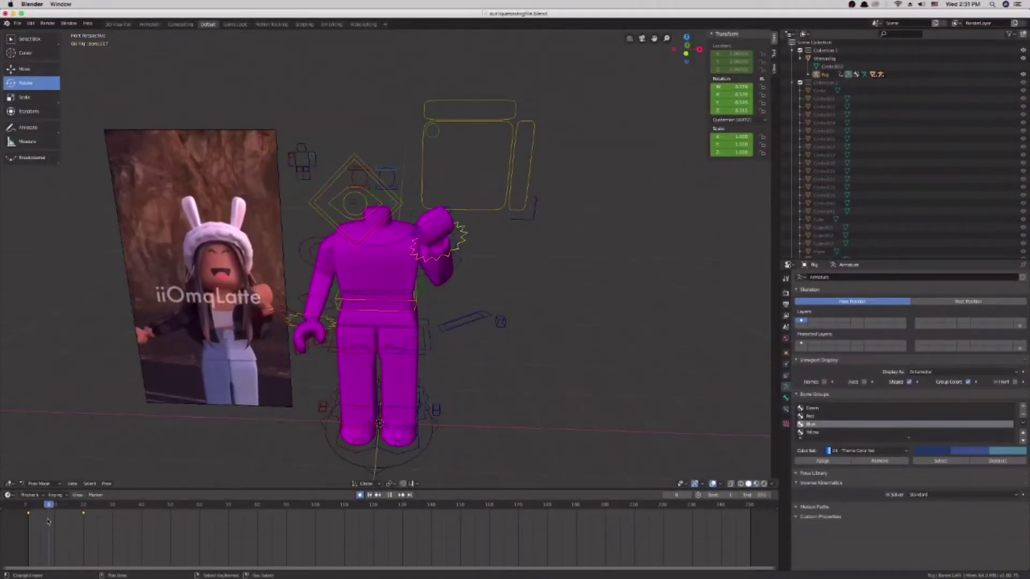
key("r")
key("r")
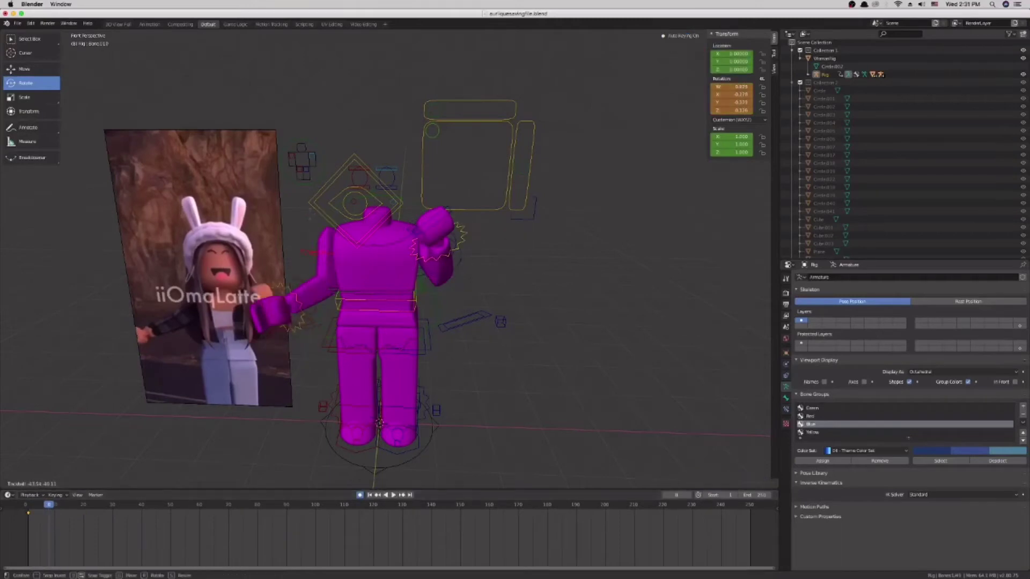
left_click(349, 222)
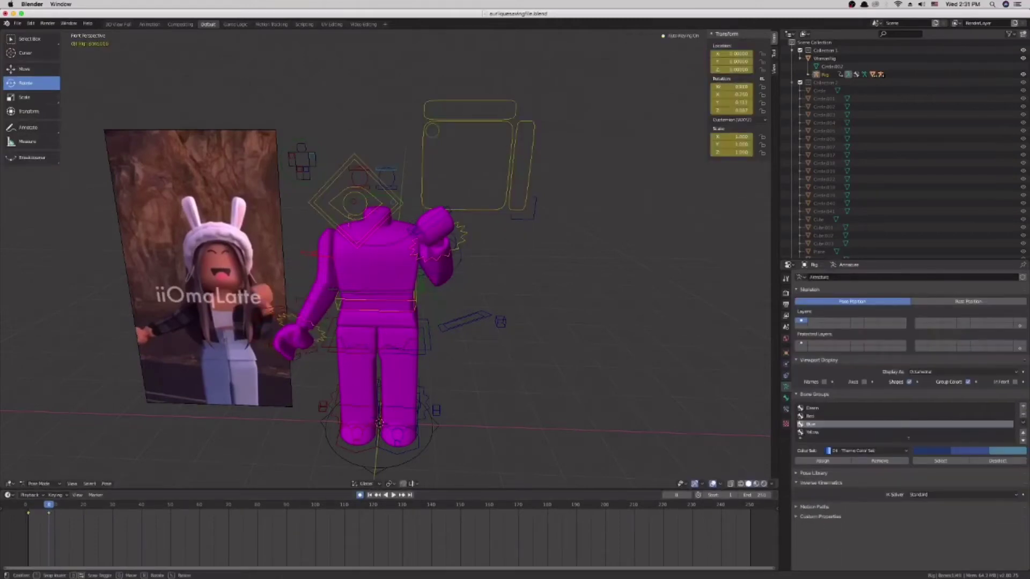
Step: Go to around frame 20 and rotate the outstretched right arm back down toward the body
key("space")
left_click(82, 526)
left_click(81, 526)
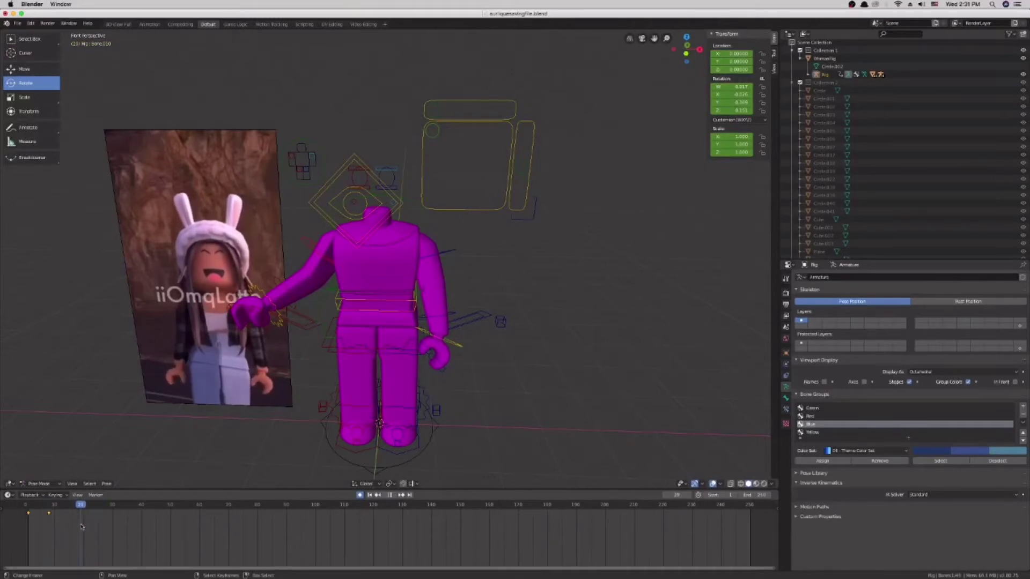
key("space")
left_click_drag(325, 245, 315, 241)
left_click_drag(322, 220, 308, 276)
left_click(306, 331)
Step: Scrub through the arm animation to compare it with the reference video, and return to frame 1
left_click_drag(90, 532, 60, 531)
key("space")
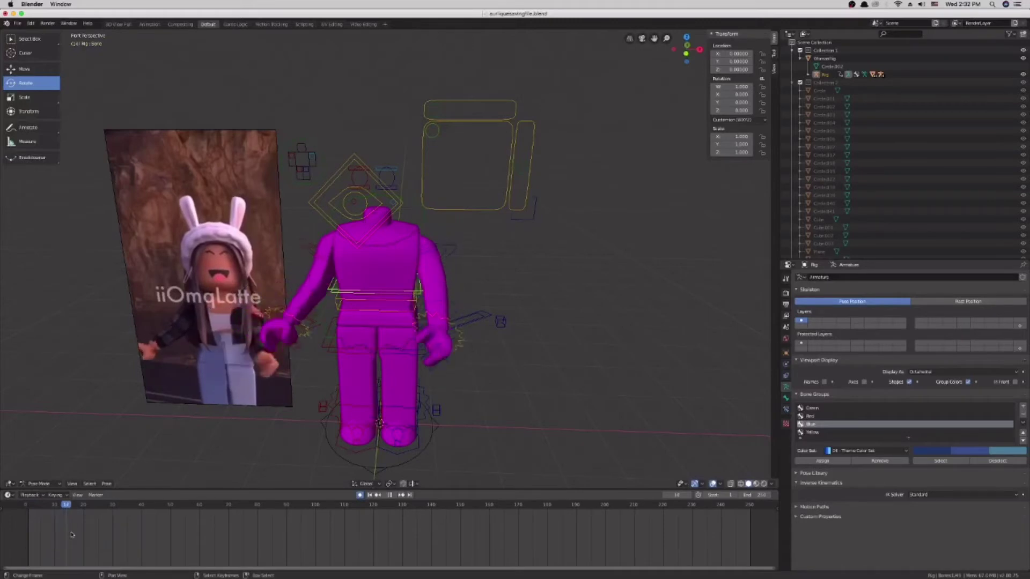
left_click(19, 523)
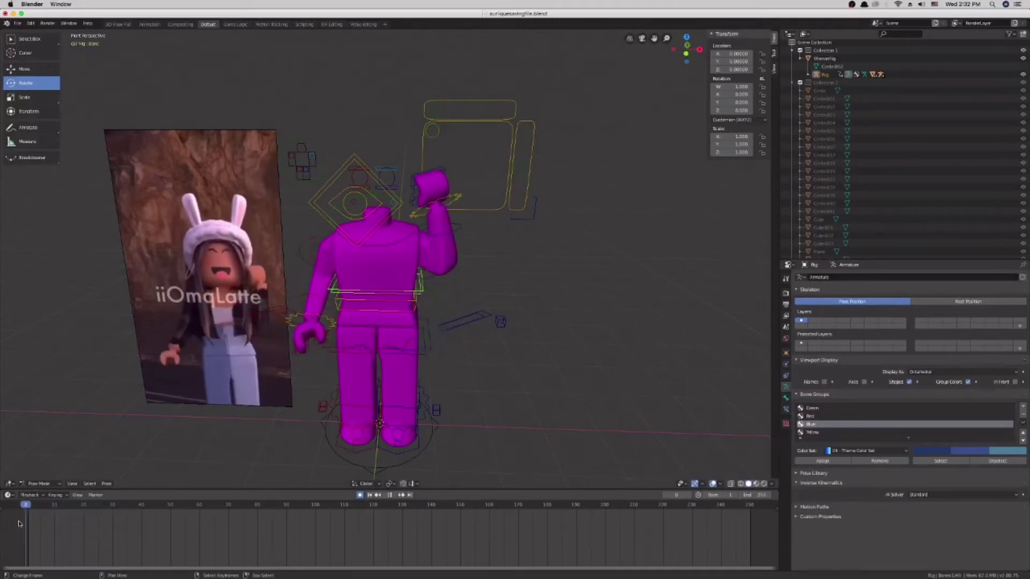
mouse_move(27, 523)
left_mouse_down()
mouse_move(100, 517)
mouse_move(32, 519)
left_mouse_up()
left_click(25, 523)
key("space")
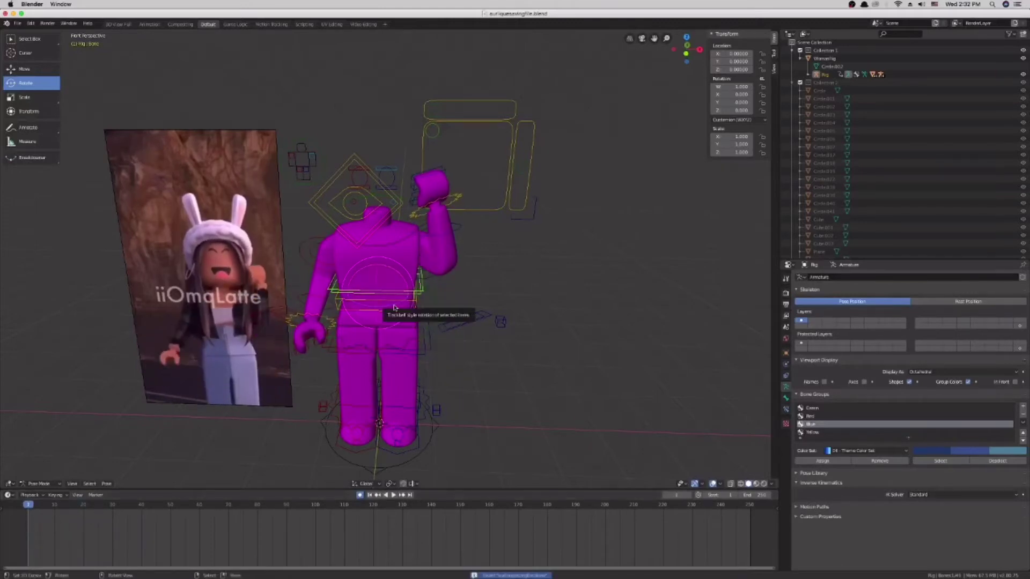
Step: Switch from Pose Mode to Object Mode and add a camera to the scene
key("shift+a")
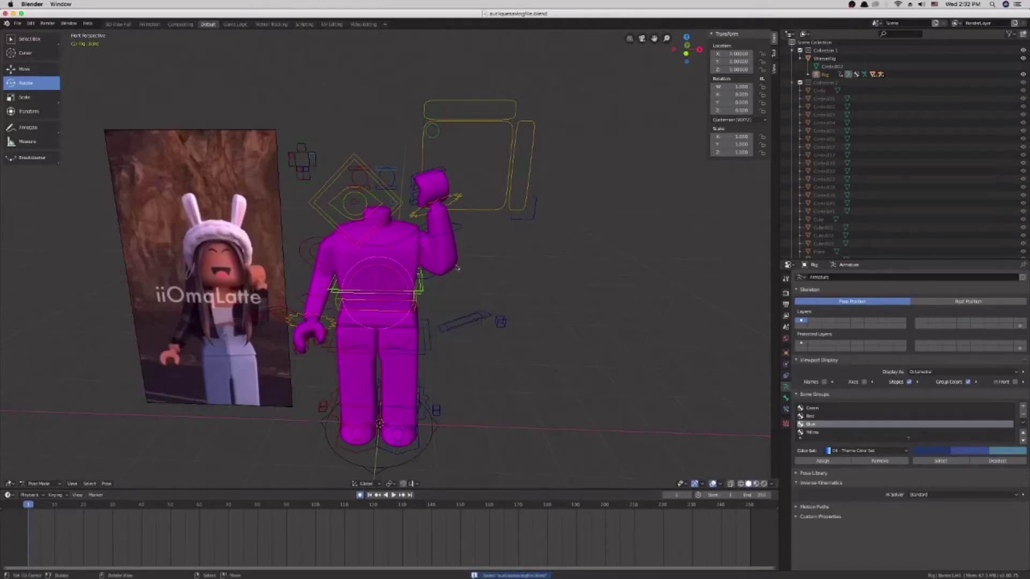
right_click(404, 249)
key("shift+a")
left_click(362, 294)
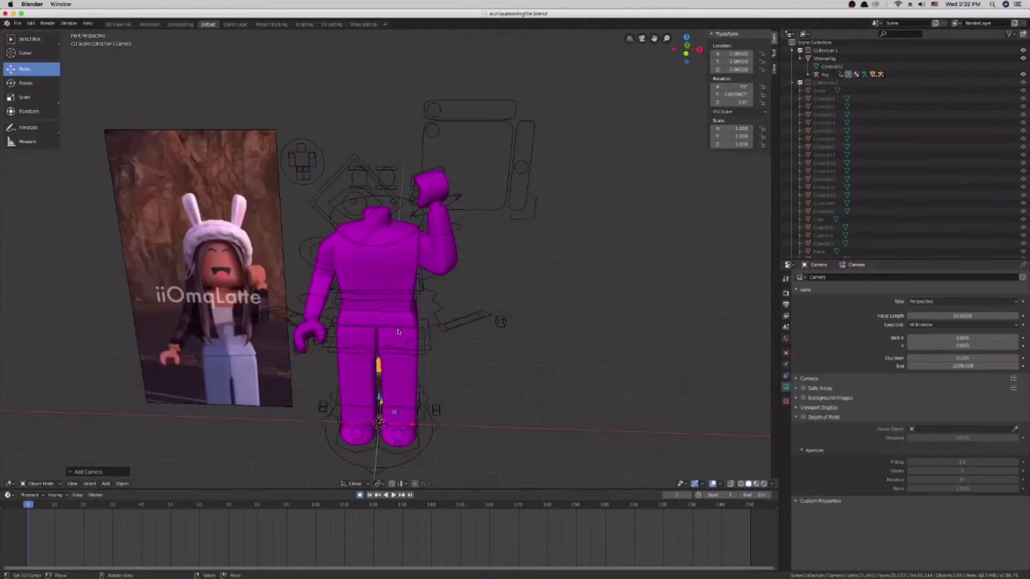
Step: Look through the new camera and fly it back until the whole character fits inside the camera frame
key("KP_0")
key("shift+grave")
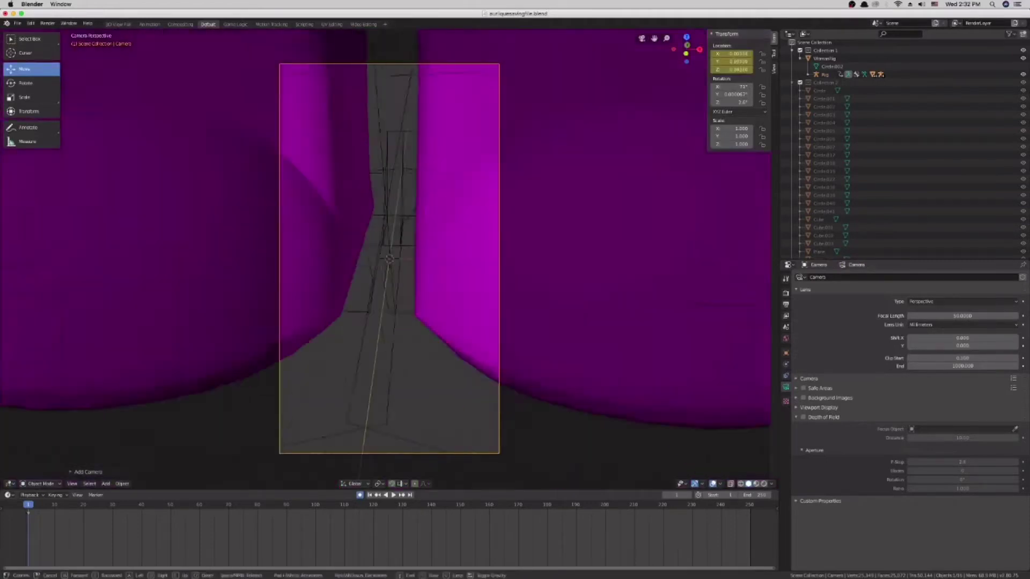
key("w")
key("s")
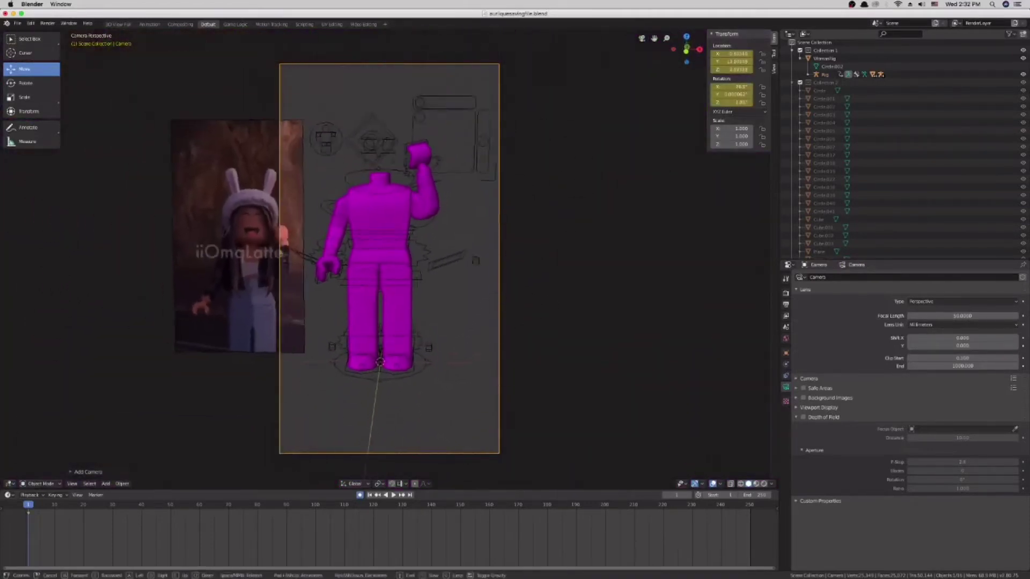
key("w")
key("s")
left_click(389, 258)
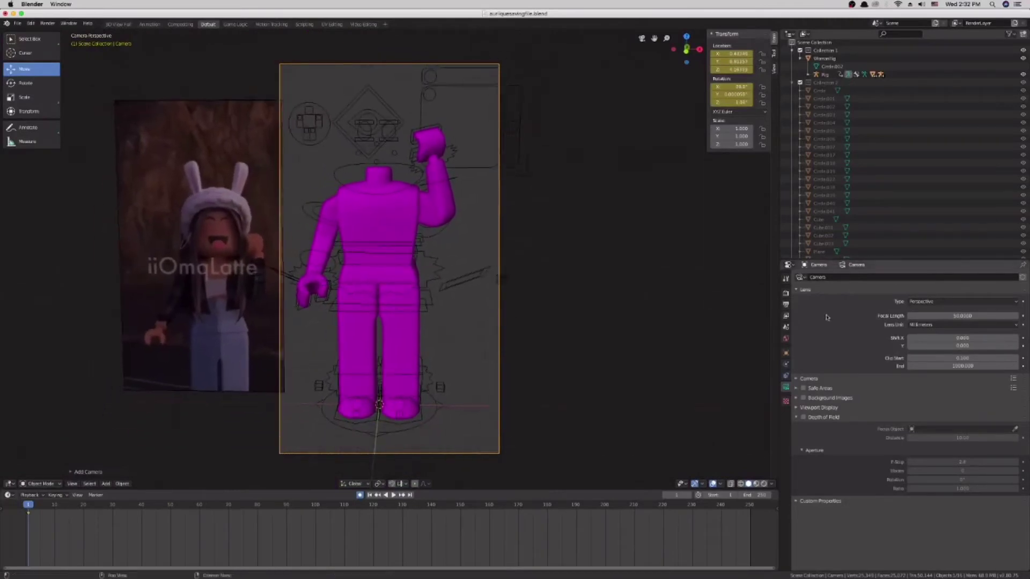
Step: Show the scene's output dimensions and refine the camera's framing so the character fills the portrait frame down to its lower legs
left_click(786, 294)
left_click(785, 304)
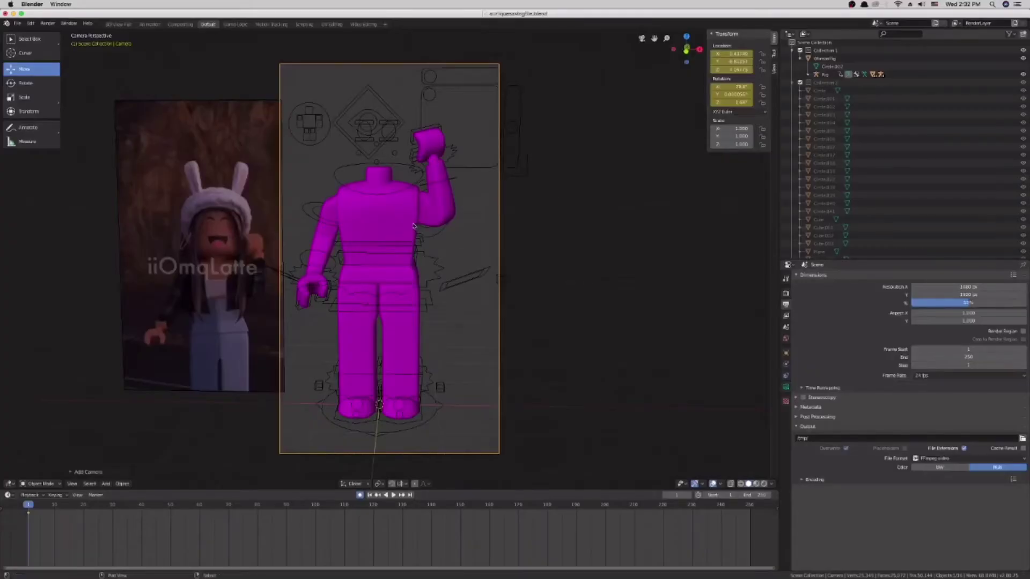
key("shift+grave")
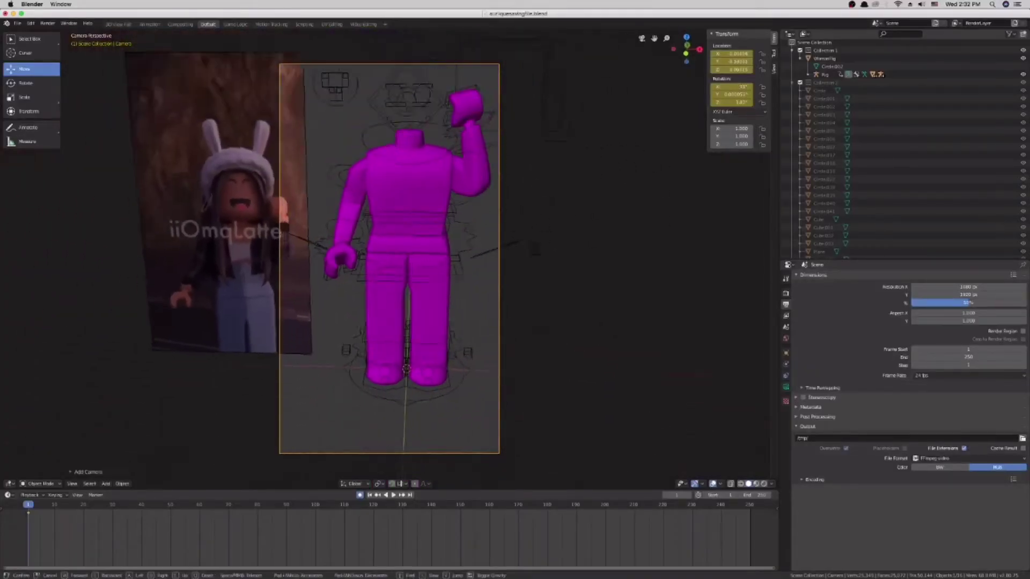
key("s")
key("w")
key("s")
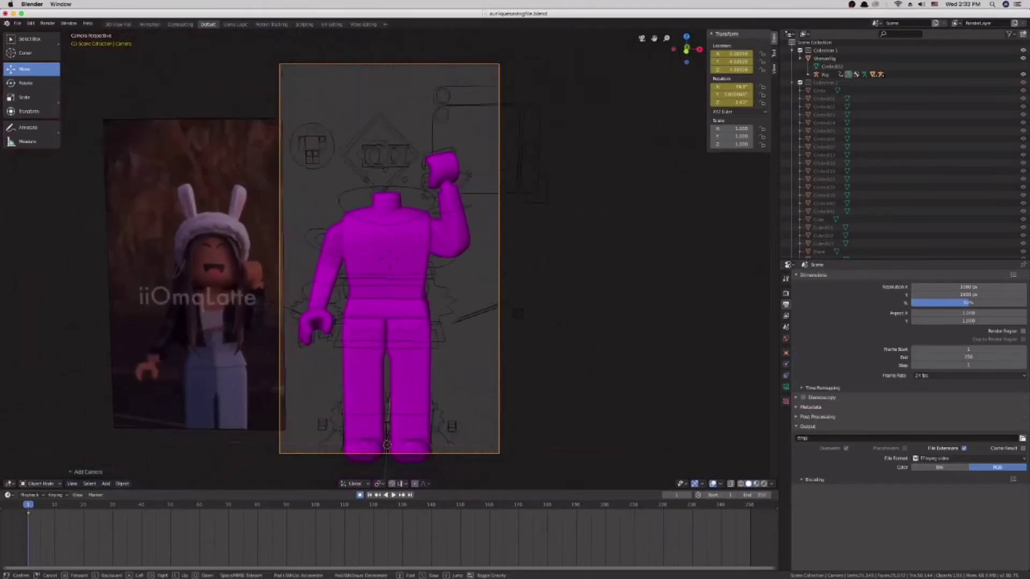
key("s")
key("w")
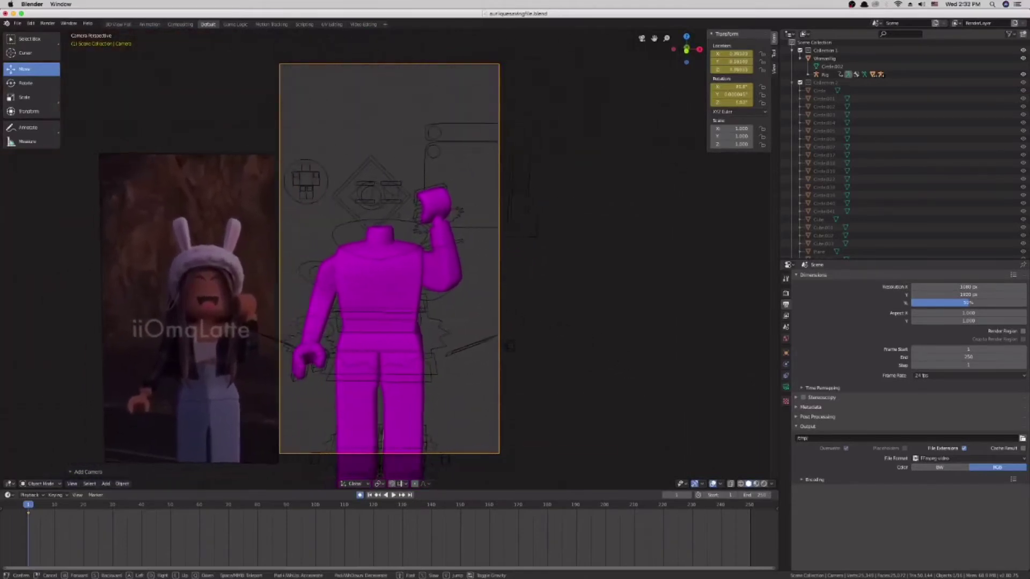
key("s")
key("w")
key("w")
key("s")
key("w")
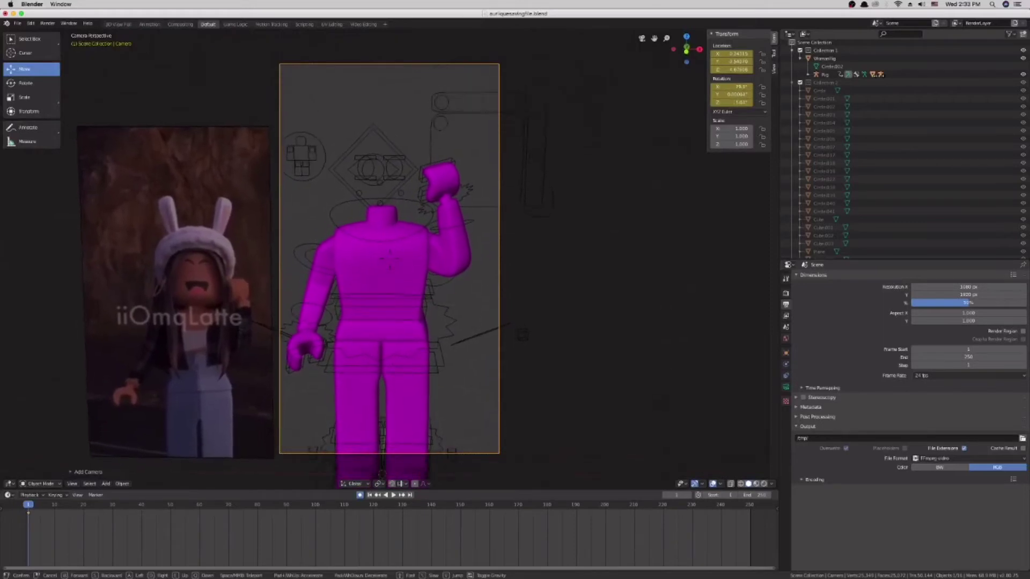
Step: Select the rig's shoulder control for the lowered arm in Pose Mode and rotate it slightly
left_click(340, 313)
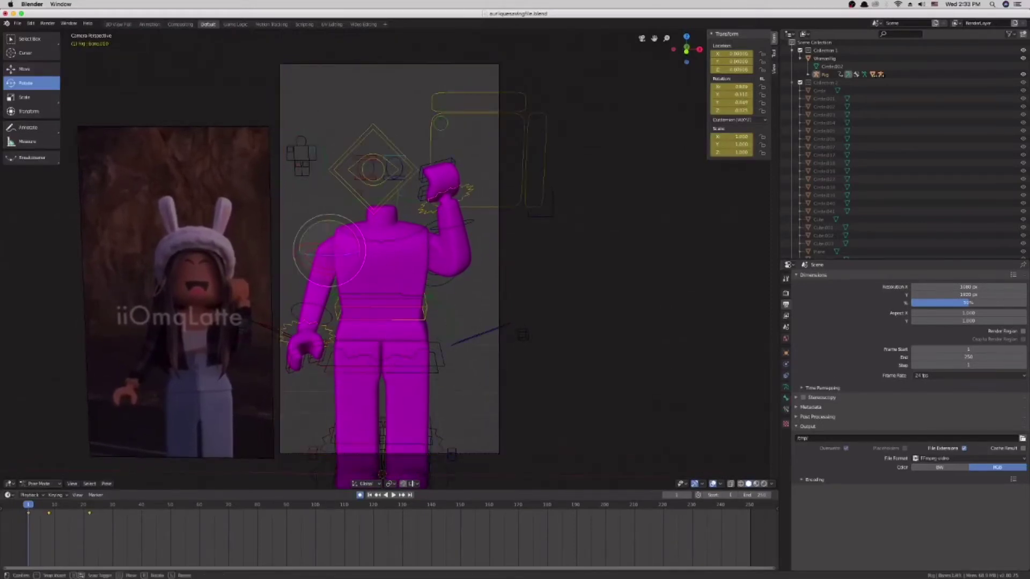
left_click_drag(338, 241, 322, 239)
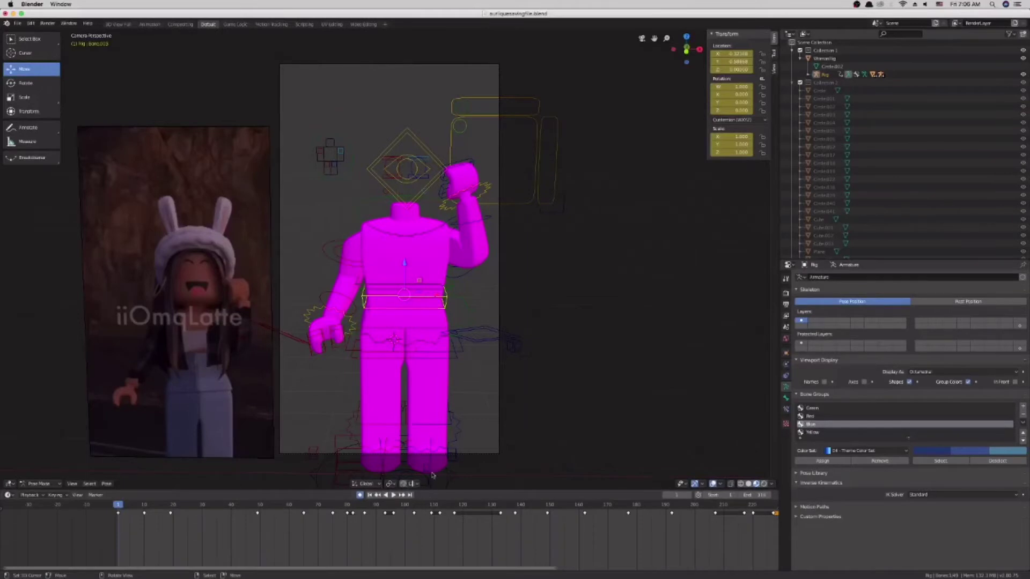
Step: Play and scrub through the keyframed dance to compare the rig's poses with the reference video
left_click(393, 495)
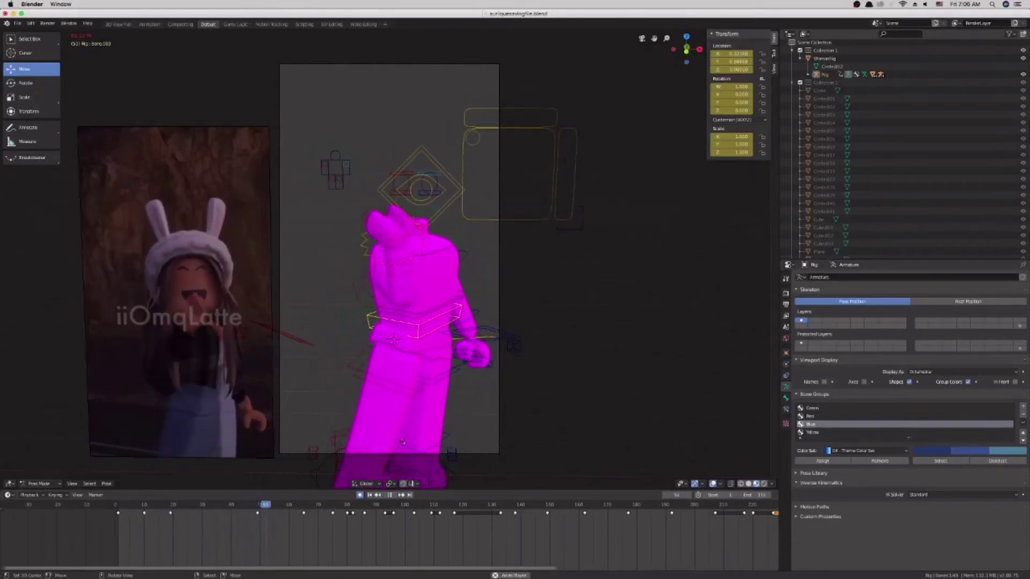
left_click(389, 496)
left_click_drag(312, 539, 166, 528)
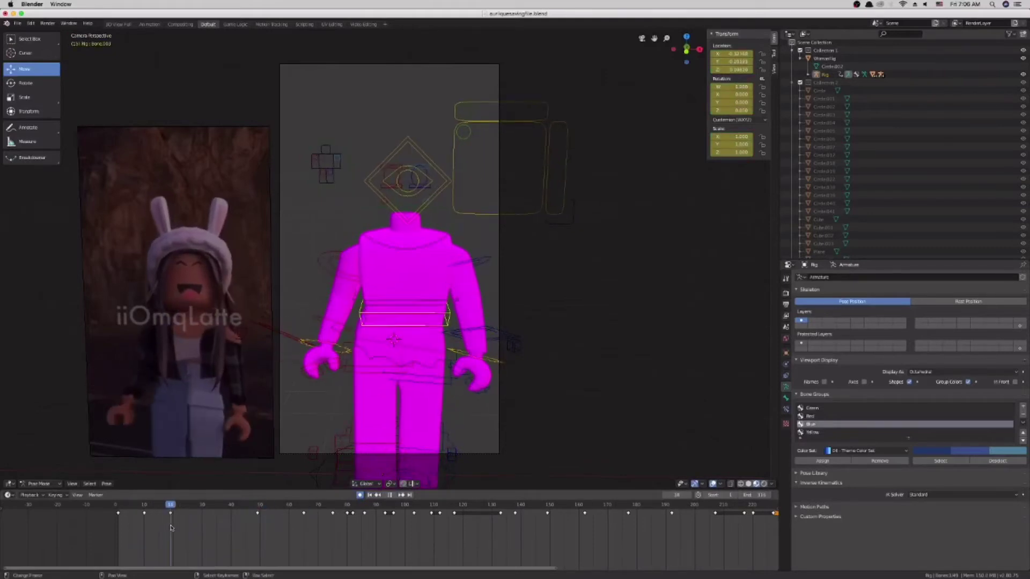
key("space")
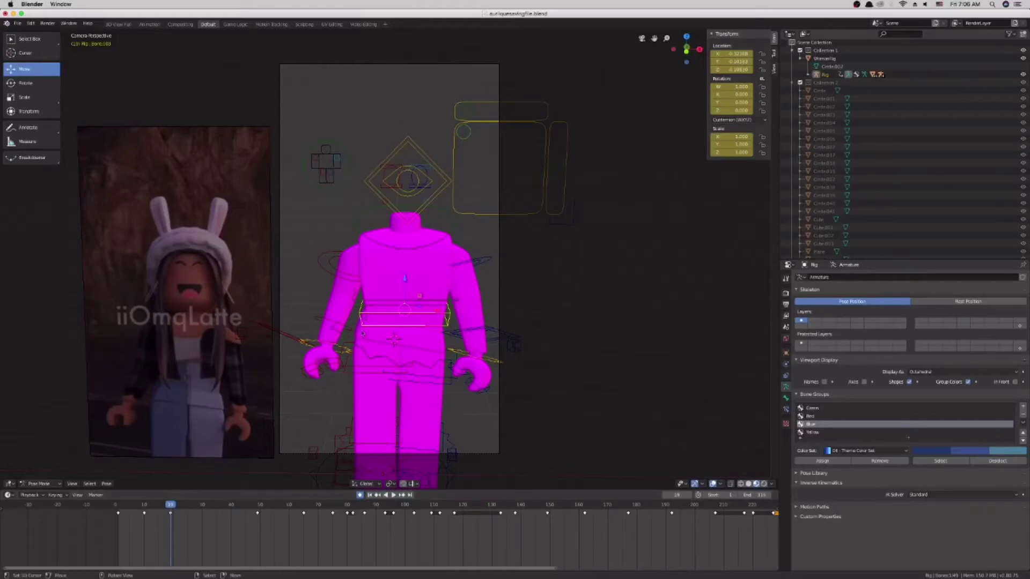
left_click_drag(198, 531, 303, 518)
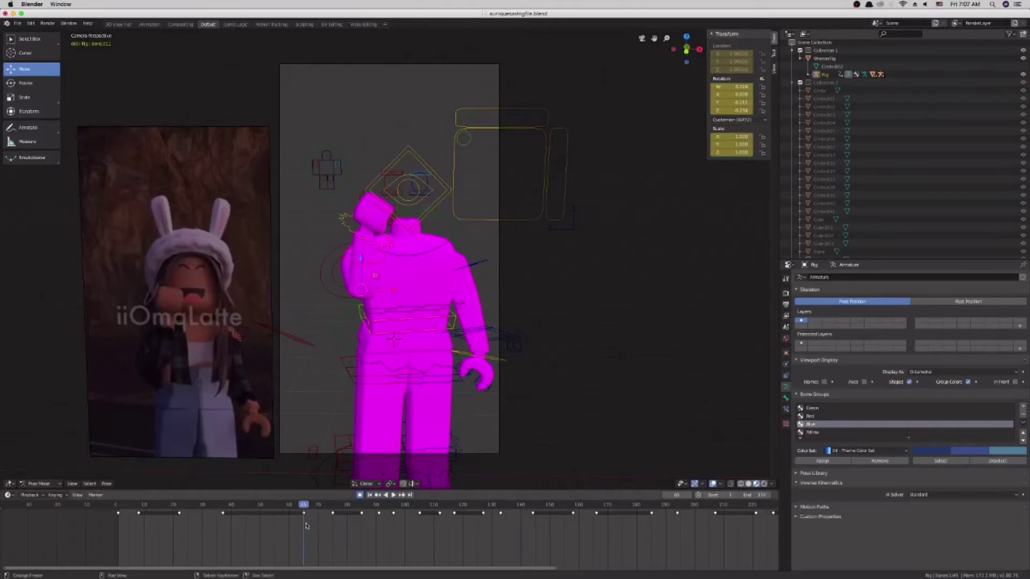
key("space")
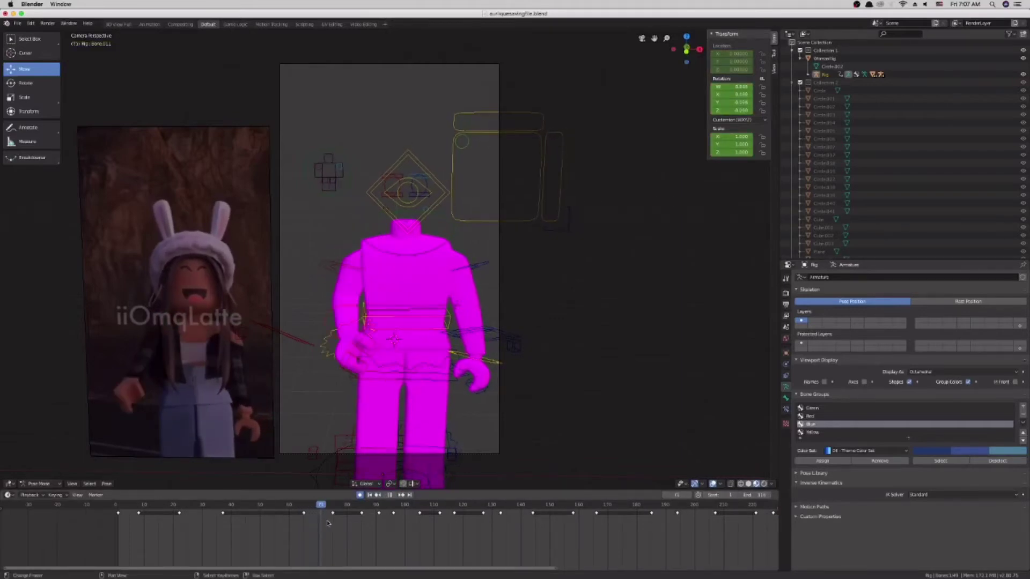
mouse_move(333, 521)
left_mouse_down()
mouse_move(309, 521)
mouse_move(331, 521)
left_mouse_up()
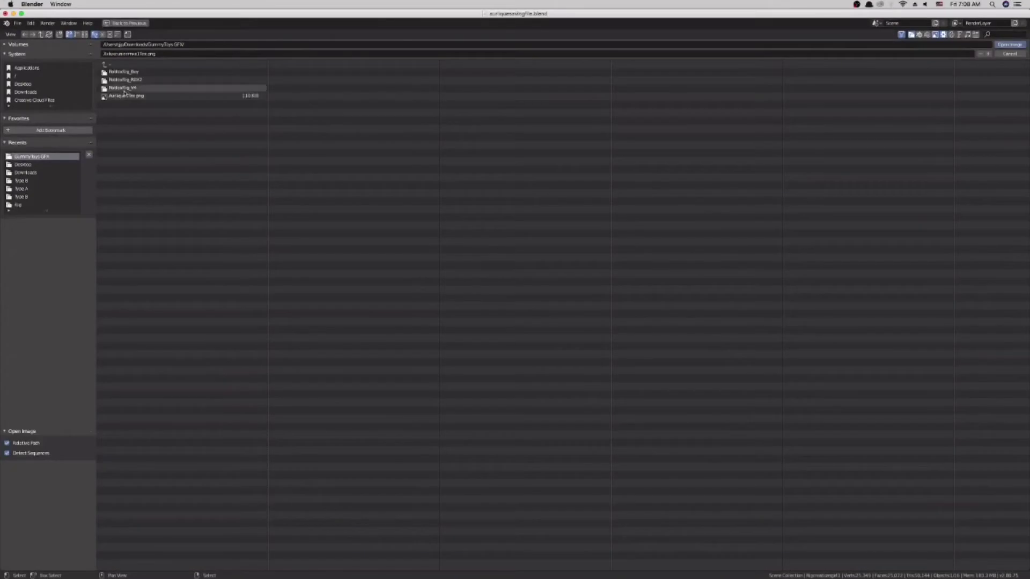
Step: Load the outfit texture image onto the character body and play the animation from the first frame to check it
left_click(124, 95)
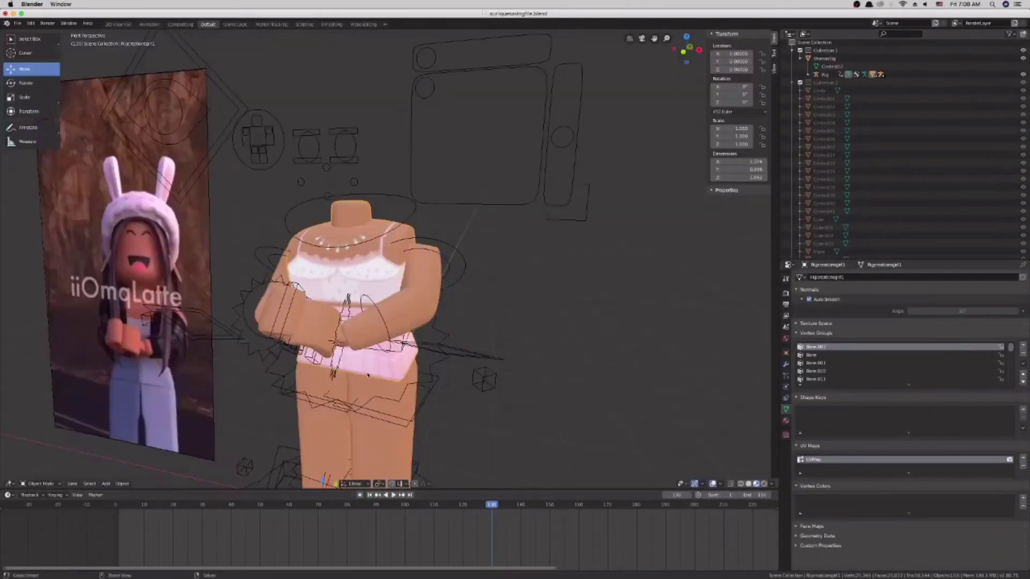
left_click(369, 495)
left_click(393, 495)
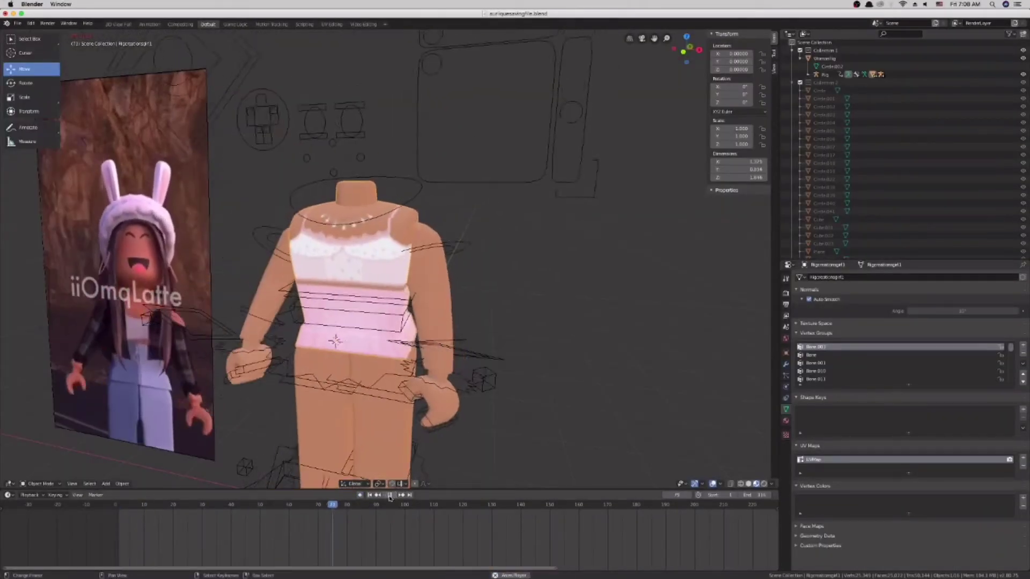
left_click(391, 497)
left_click(369, 496)
Step: Save the file and import the full character model with hair, face and bow
key("super+s")
left_click(17, 23)
mouse_move(43, 132)
left_click(121, 197)
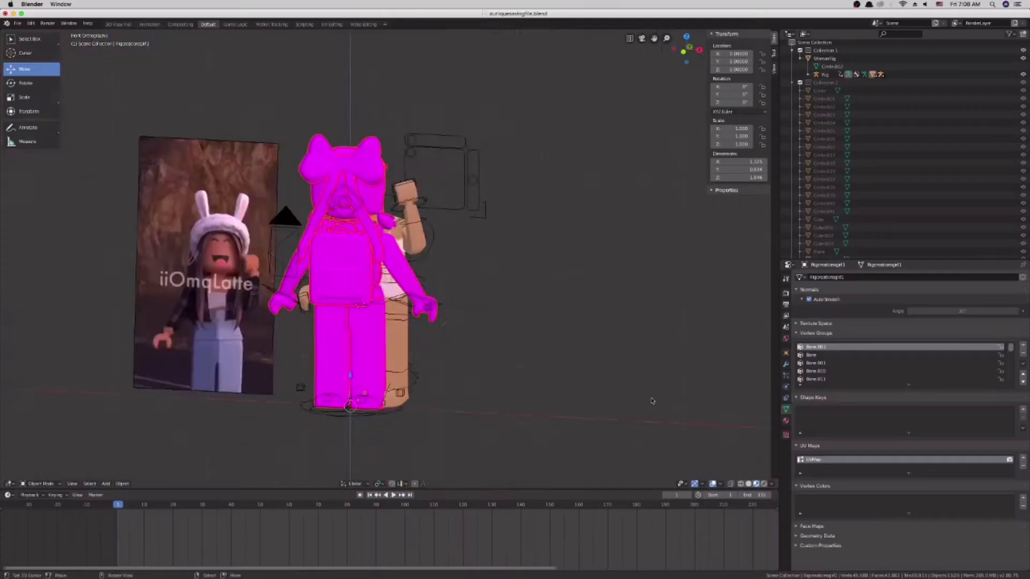
Step: Move the imported character along the Y axis until it stands clear in front of the rig
middle_click_drag(653, 402, 386, 402)
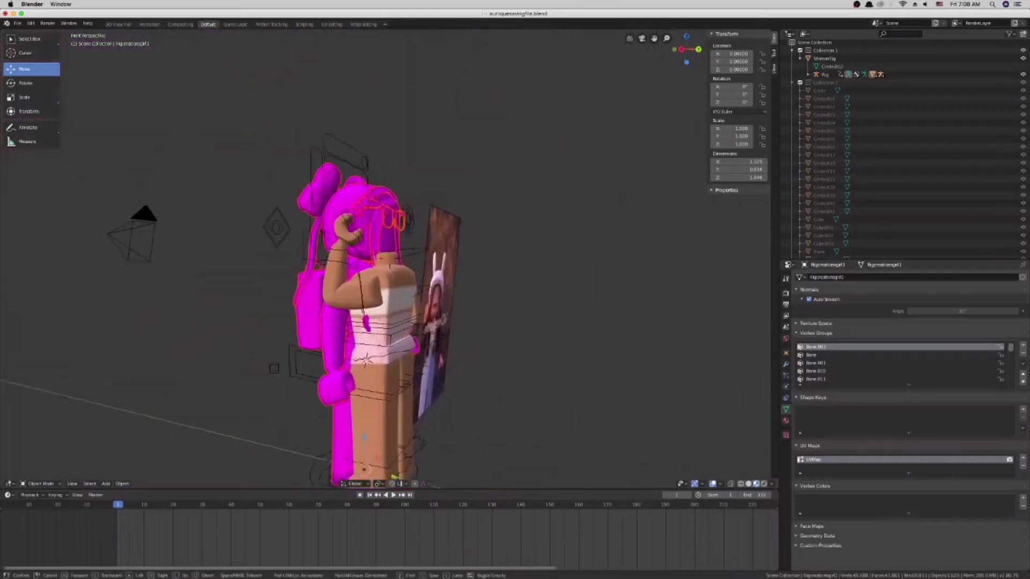
scroll(386, 258, "up", 5)
scroll(386, 257, "down", 5)
left_click_drag(322, 328, 382, 332)
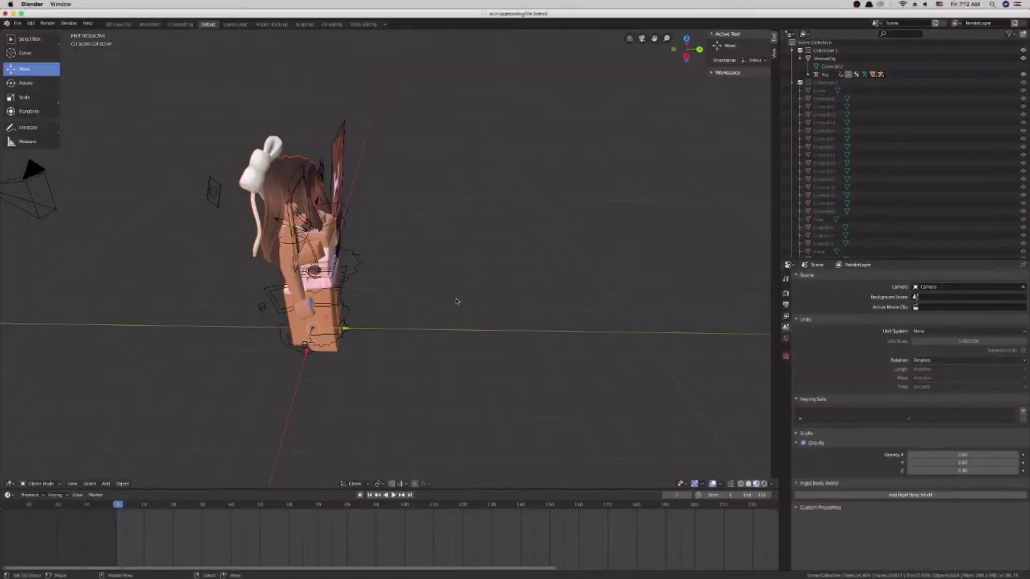
scroll(458, 301, "up", 2)
scroll(458, 302, "down", 2)
left_click_drag(338, 317, 574, 323)
middle_click_drag(574, 323, 456, 323)
key("shift+grave")
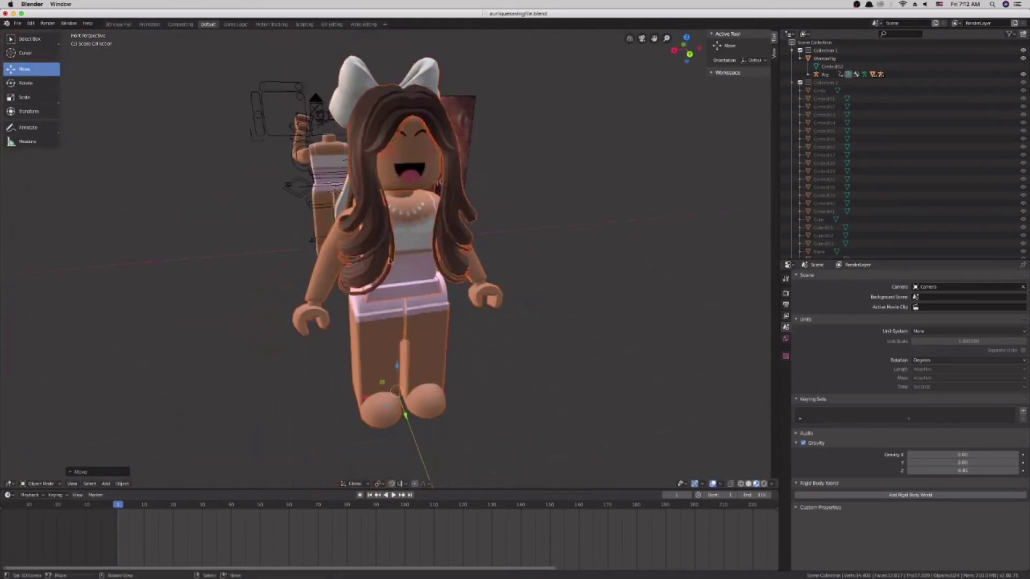
Step: Delete the imported character's body parts, keeping only the head with its hair and bow
left_click(407, 322)
key("Delete")
middle_click_drag(375, 322, 536, 322)
scroll(418, 268, "up", 3)
scroll(448, 300, "down", 6)
Step: Select the imported head and hair and set its origin to its geometry
left_click(416, 317)
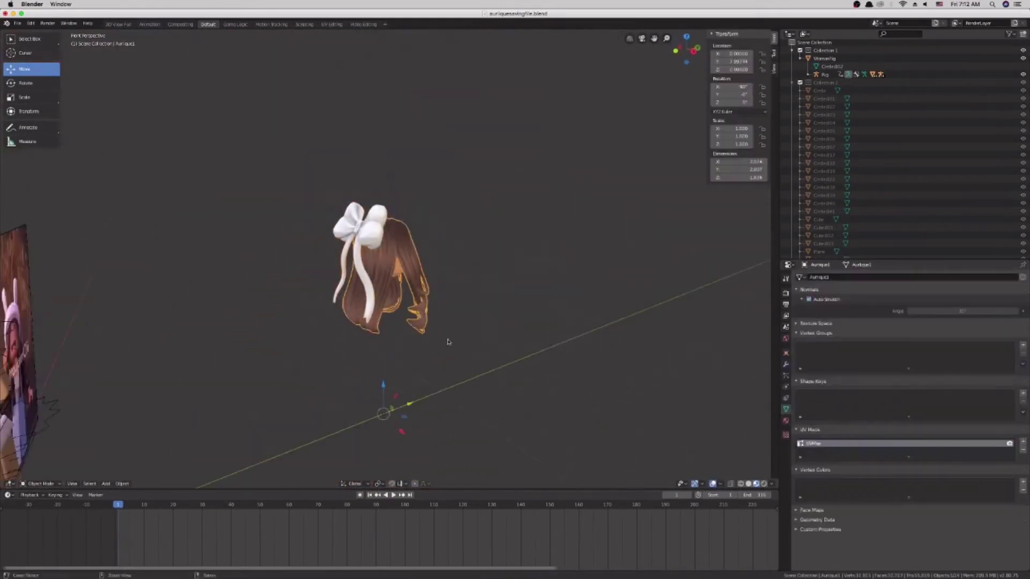
left_click(121, 483)
mouse_move(150, 465)
left_click(214, 475)
Step: Rotate the head and hair 180° about the Z axis and move it back along Y onto the rig's neck
left_click(26, 83)
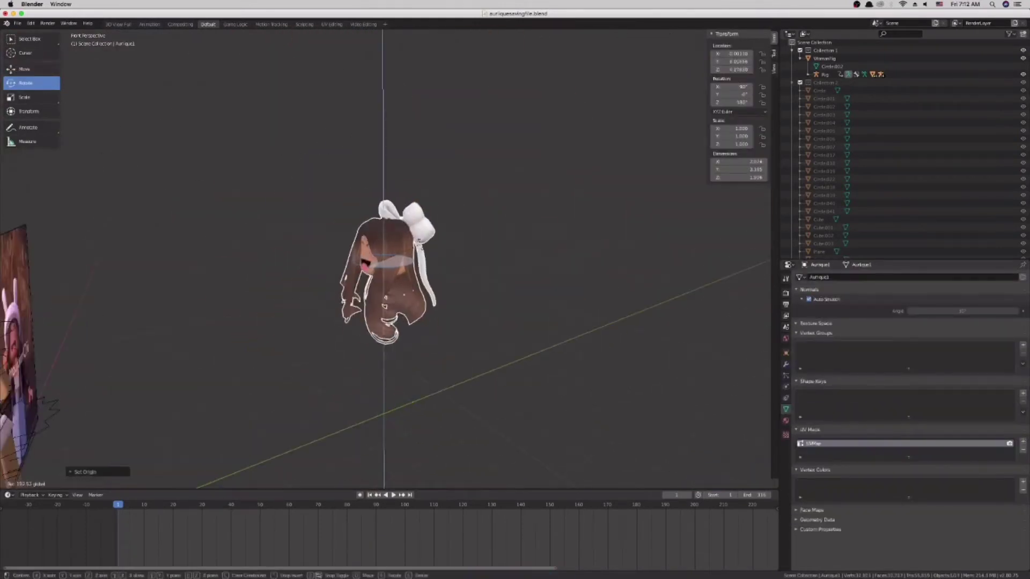
middle_click_drag(177, 200, 226, 206)
scroll(225, 206, "down", 2)
left_click_drag(536, 207, 356, 240)
Step: Move the head and hair along the X axis to centre it over the rig's body
key("w")
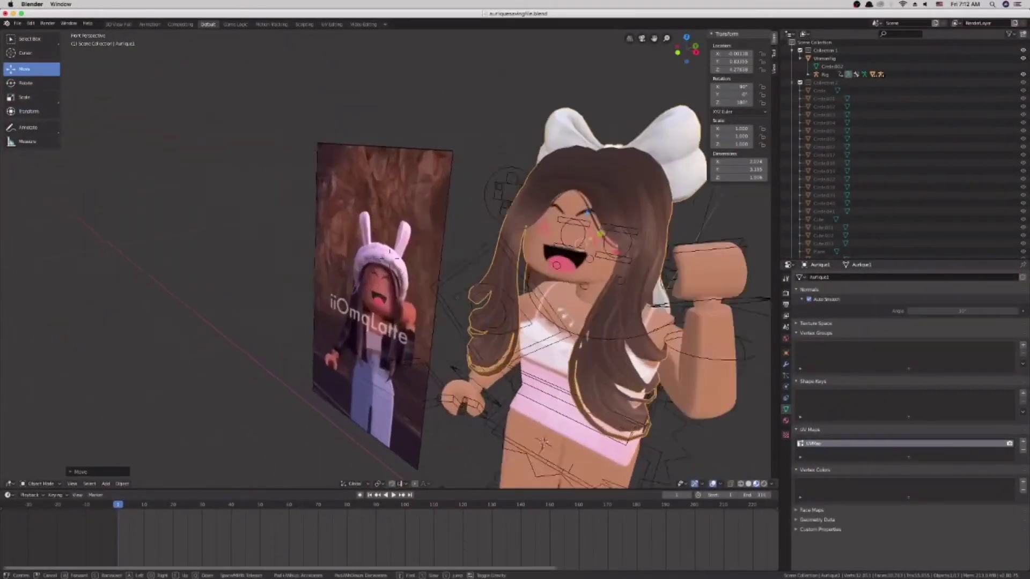
key("Escape")
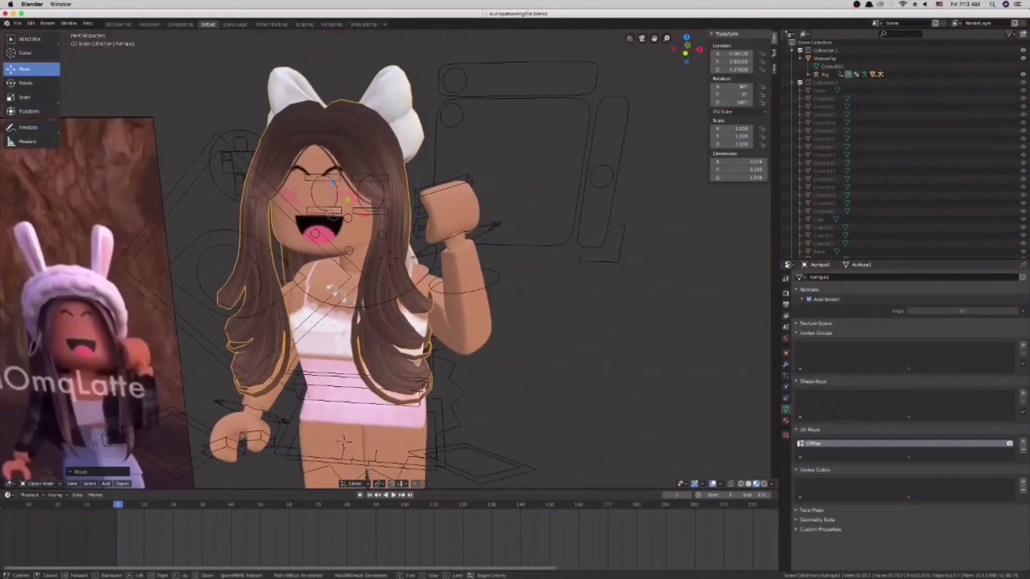
key("g")
key("x")
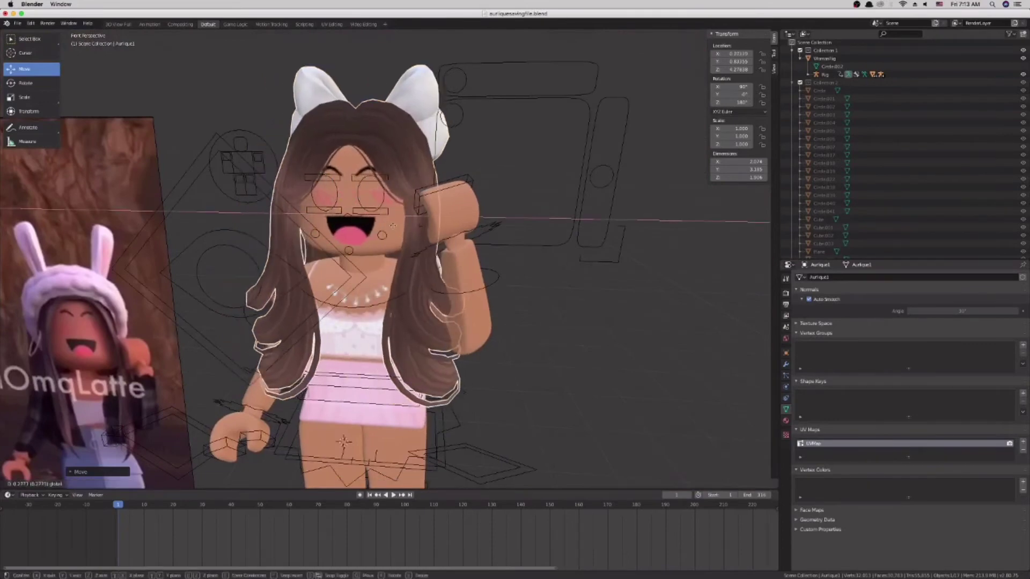
left_click(394, 226)
Step: Nudge the head and hair slightly along the Y axis to fit it onto the rig
key("shift+grave")
key("w")
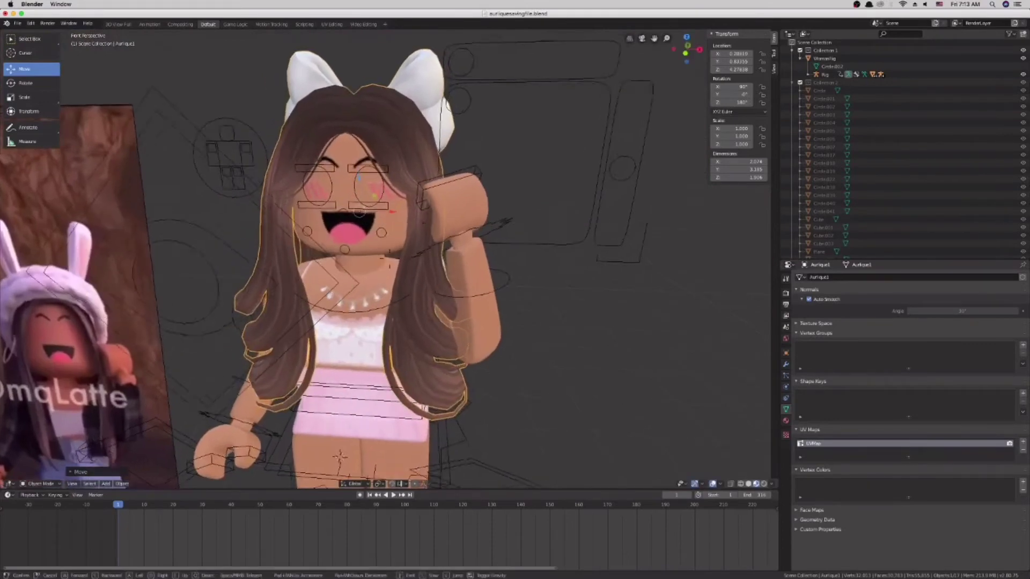
key("s")
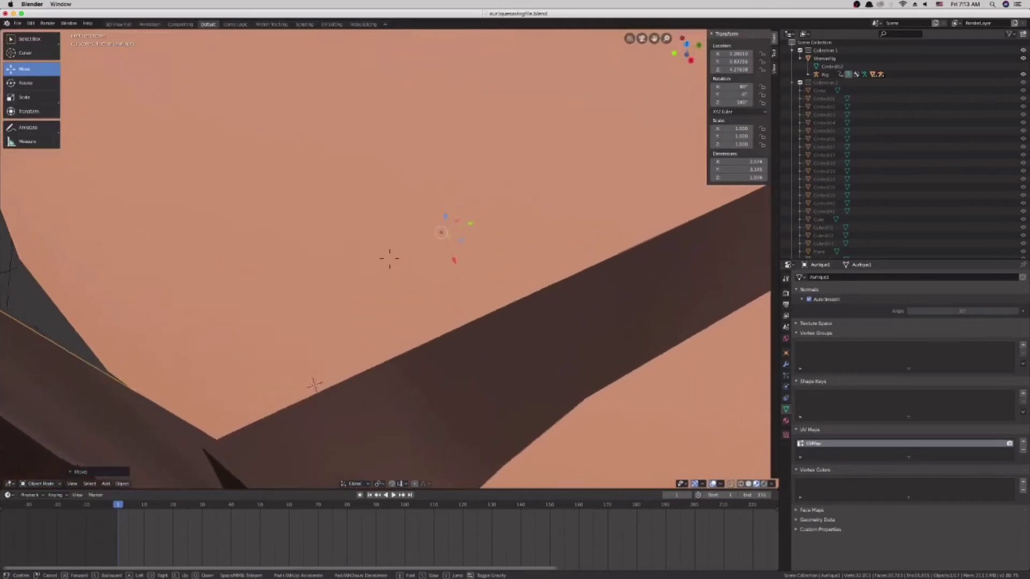
key("w")
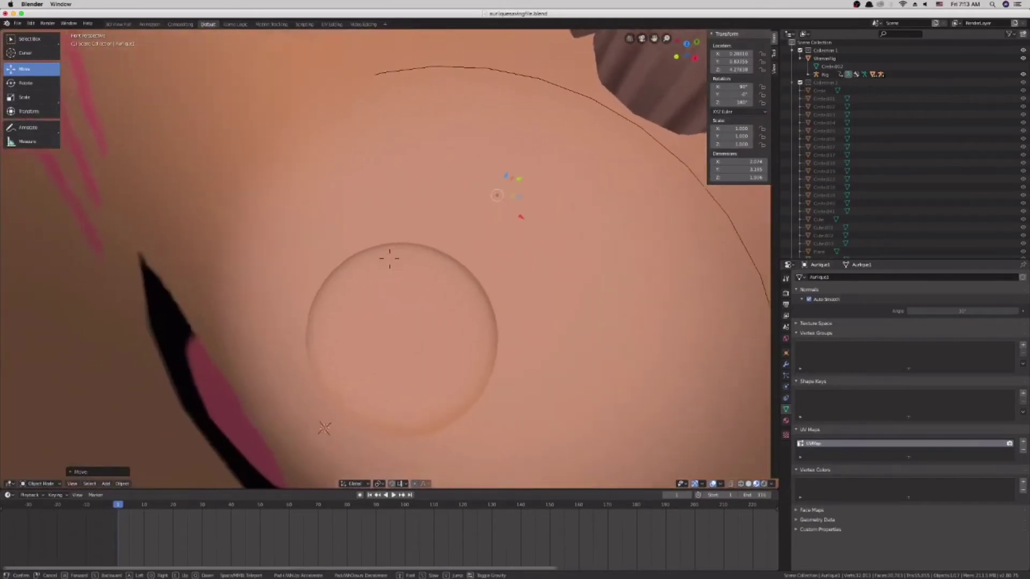
left_click(475, 172)
left_click_drag(455, 171, 364, 198)
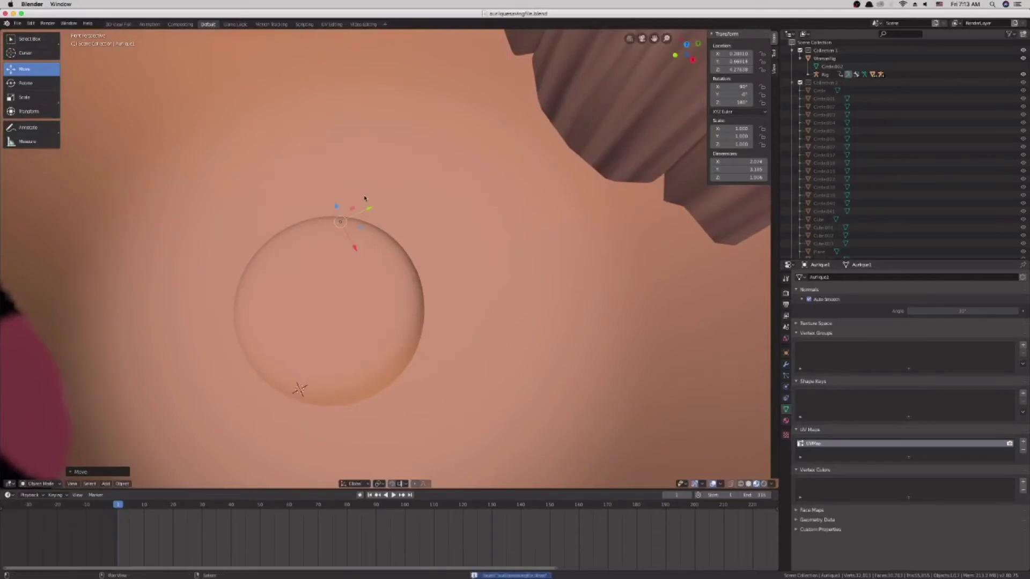
Step: Fine-tune the head and hair's position along the X axis and check the character through the camera
key("shift+grave")
key("w")
key("s")
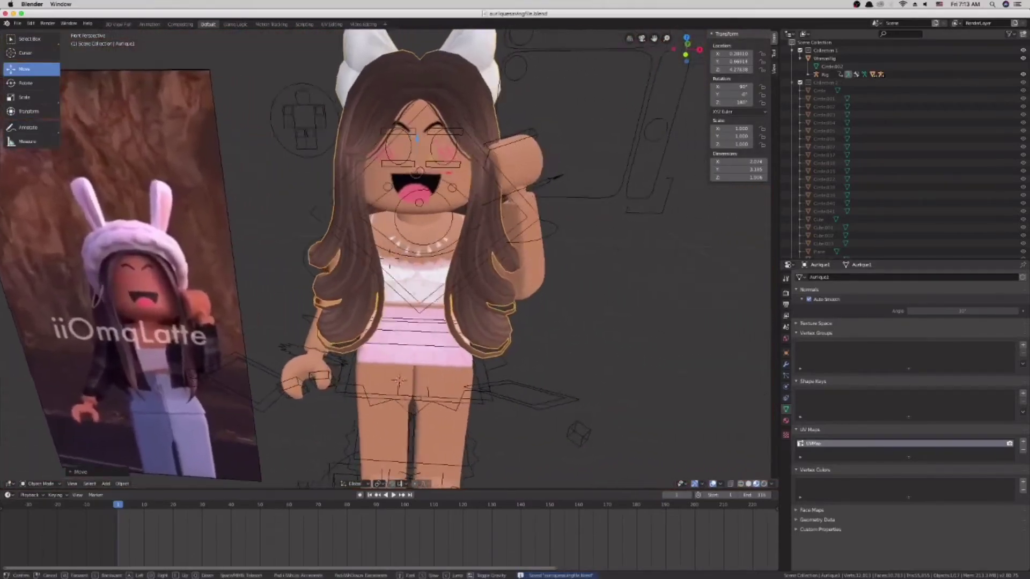
key("w")
key("s")
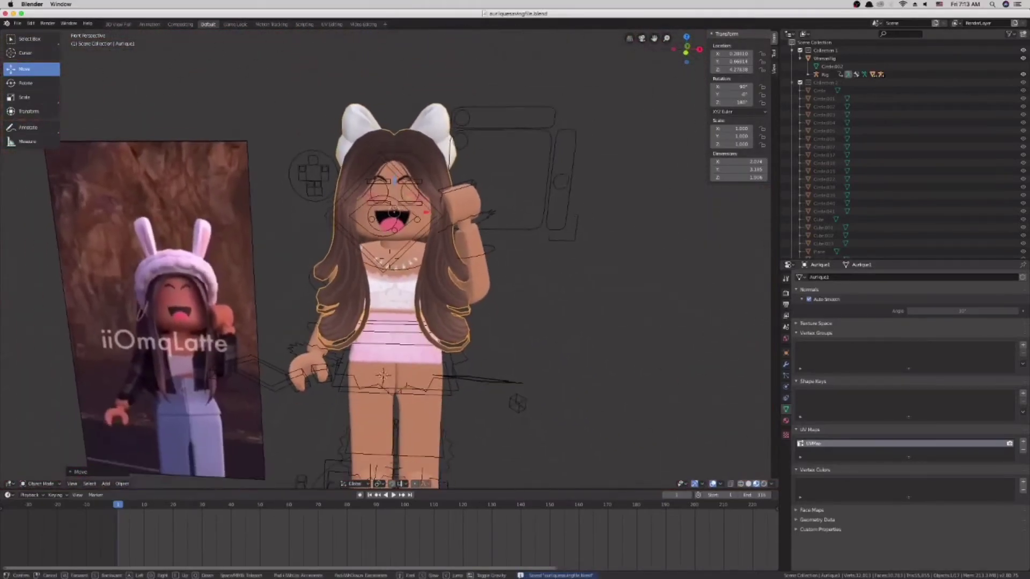
key("w")
left_click(394, 248)
key("g")
key("x")
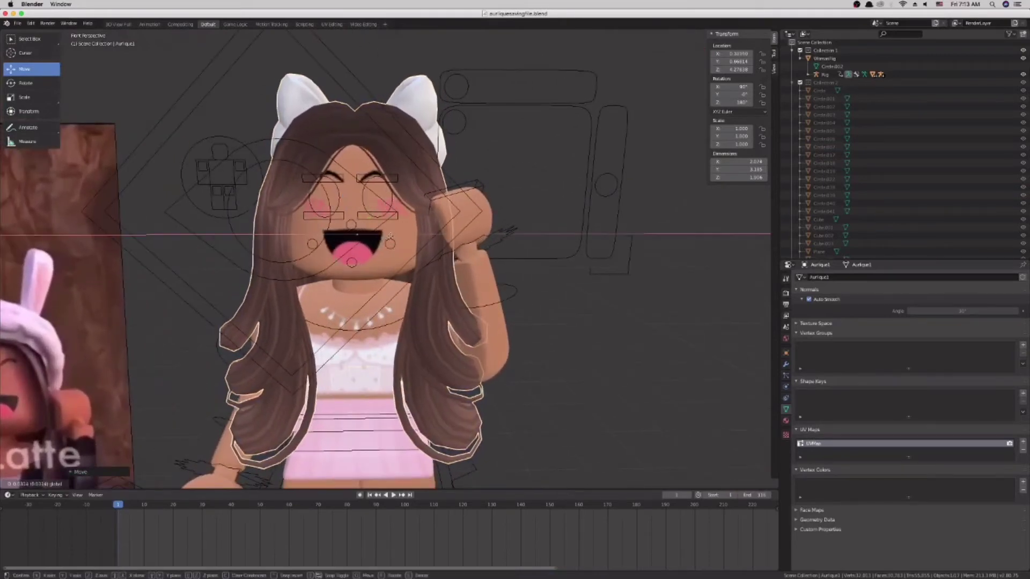
left_click(390, 234)
key("KP_0")
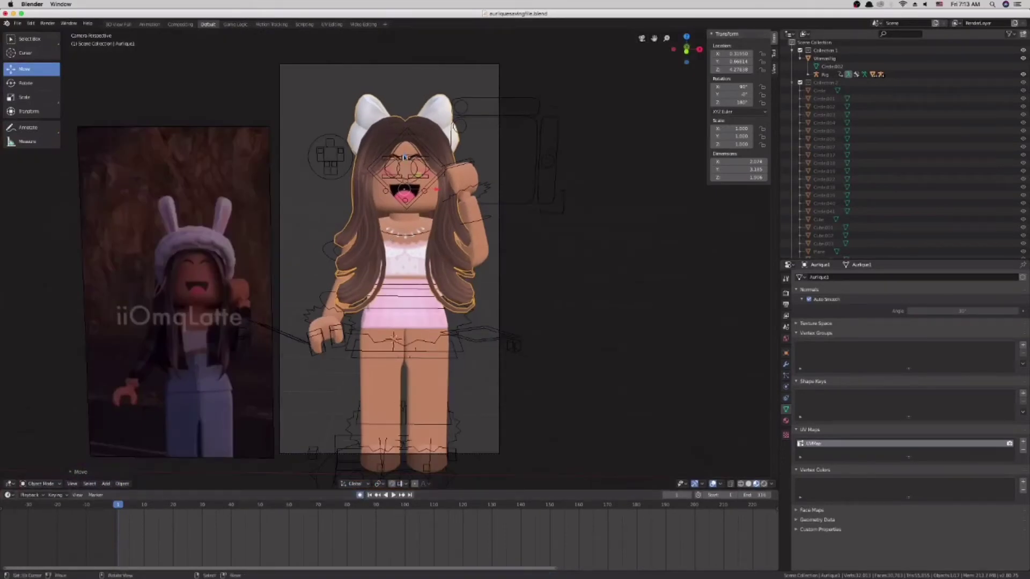
Step: At the rig's keyframe on frame 10, lower the head and hair along the Z axis onto the neck
key("space")
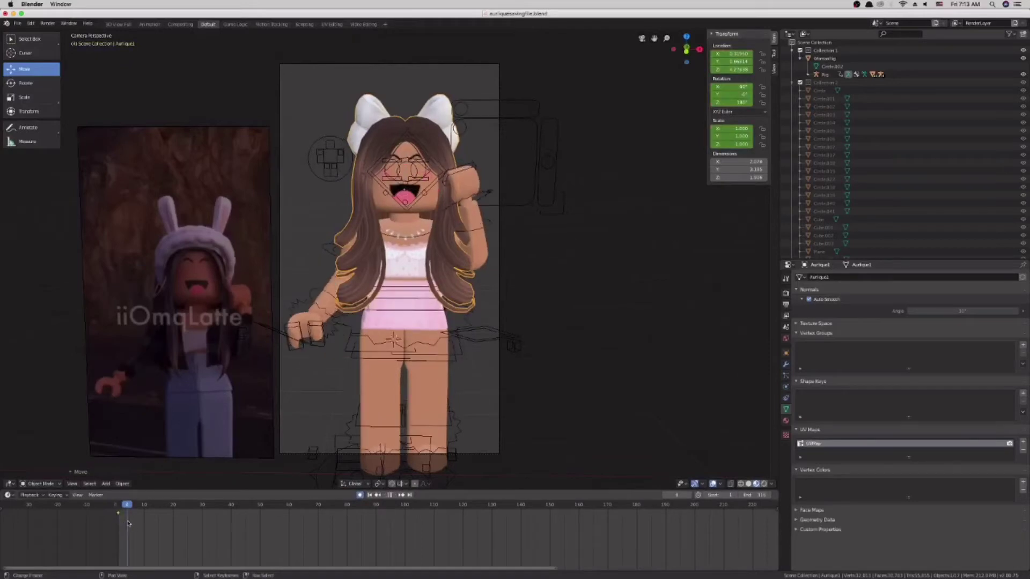
left_click_drag(137, 520, 146, 518)
left_click(381, 309)
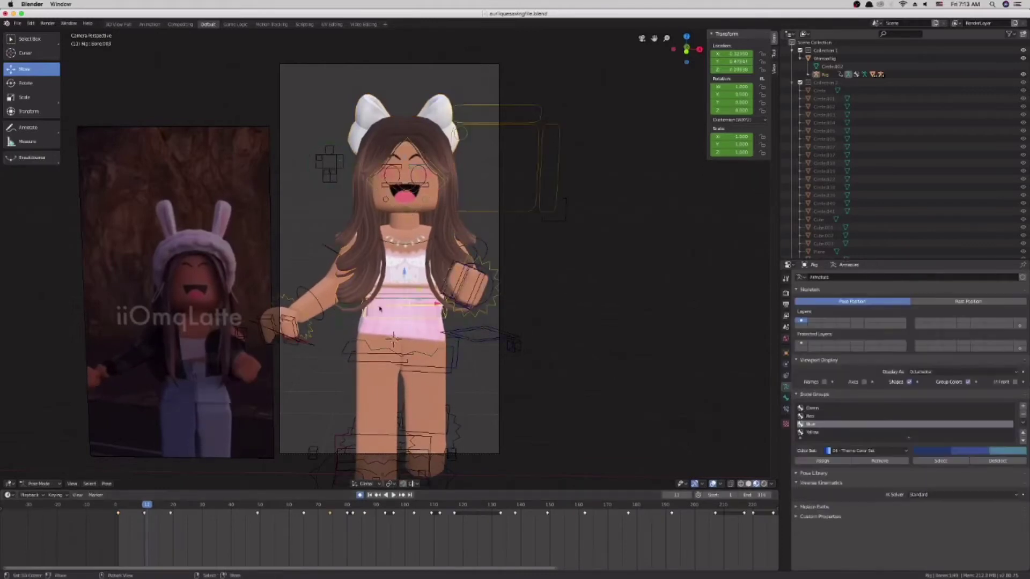
left_click(144, 519)
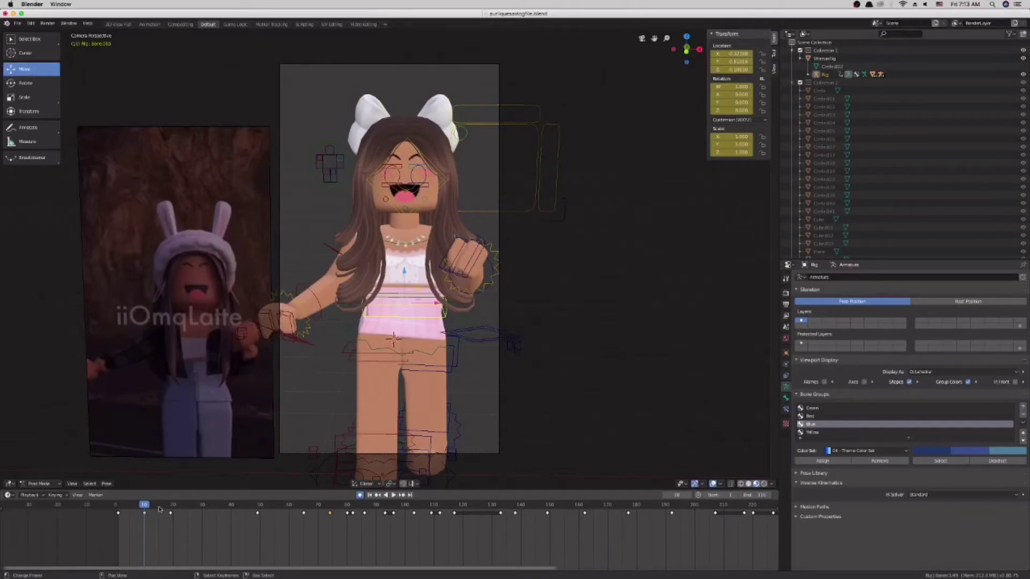
left_click(398, 133)
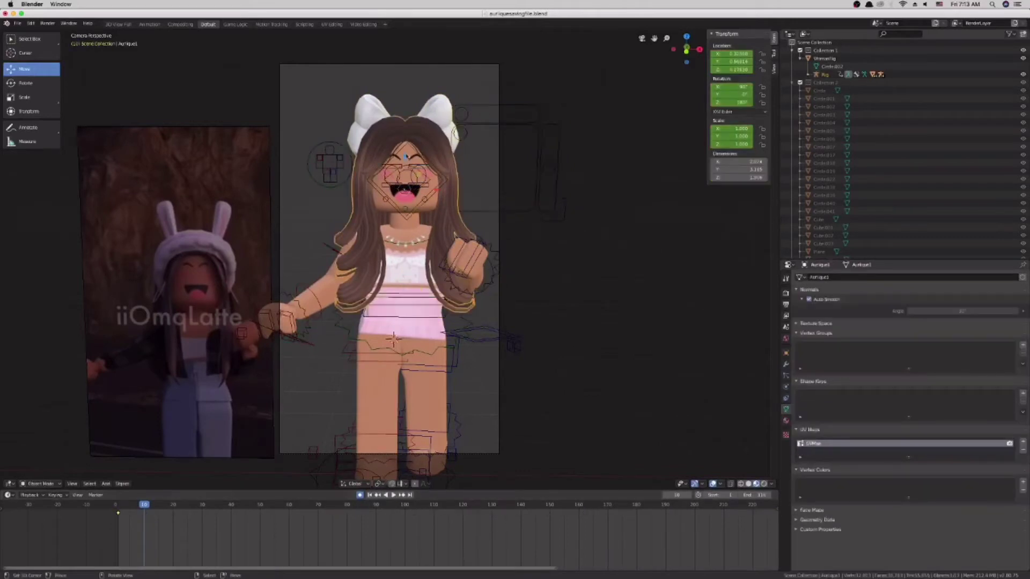
left_click_drag(406, 157, 407, 164)
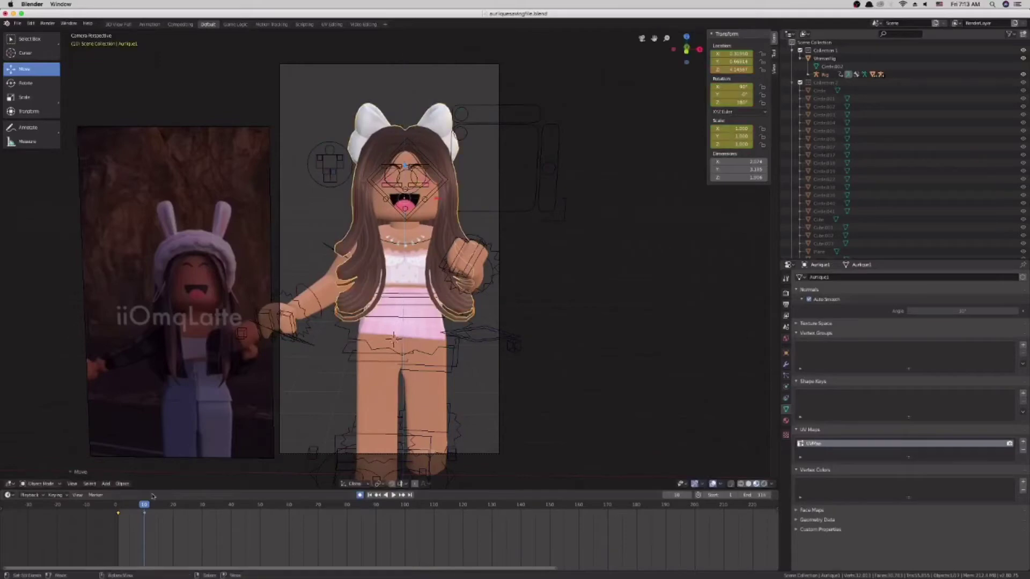
Step: At the rig's keyframe on frame 74, move the head and hair along the Z axis to meet the neck
left_click(119, 529)
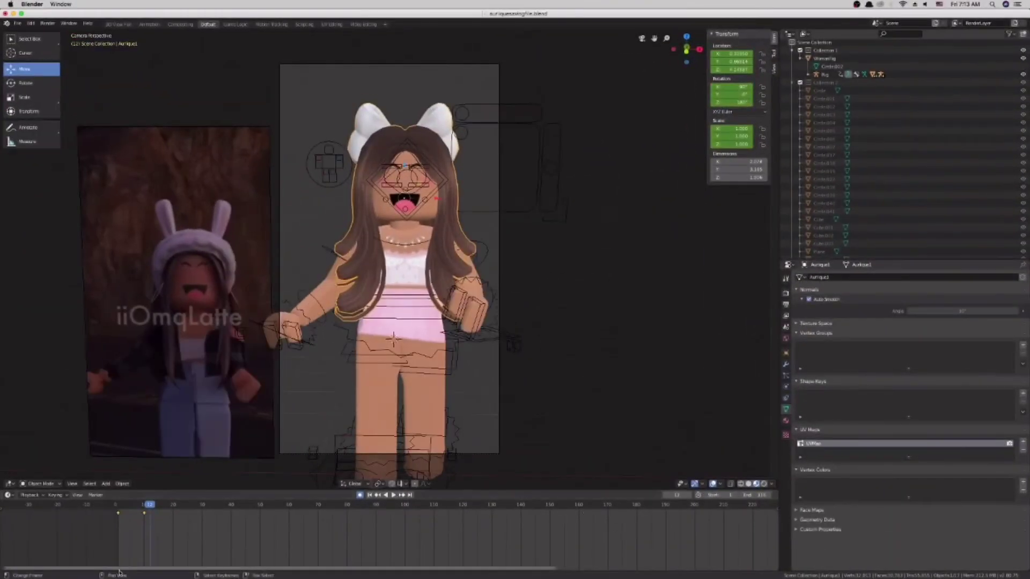
key("shift+grave")
key("w")
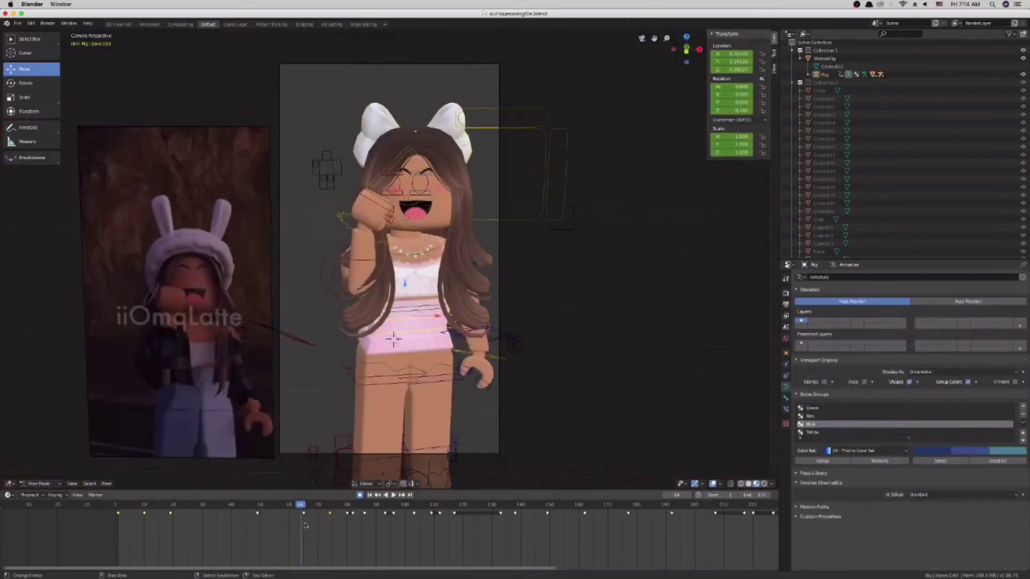
key("g")
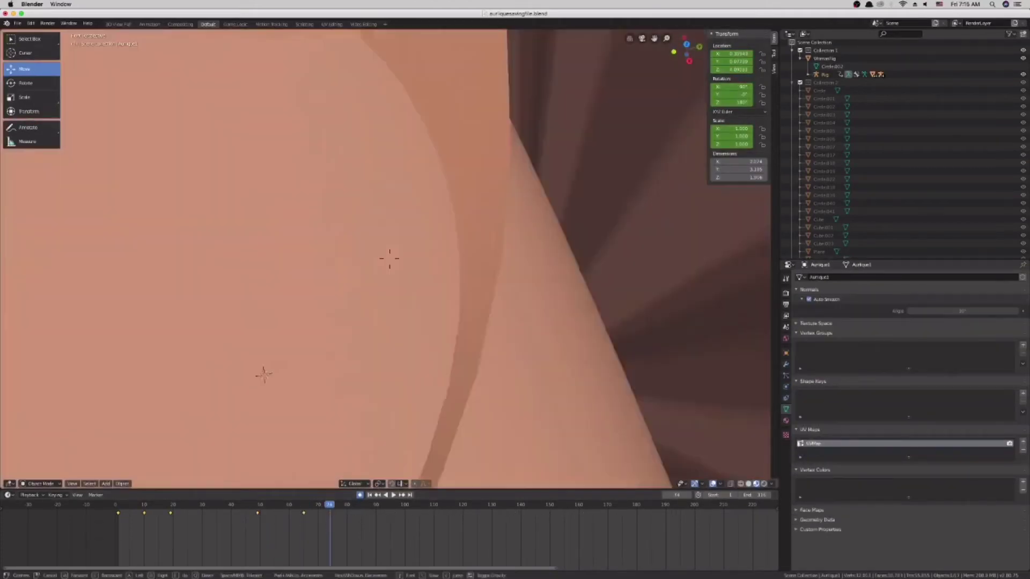
key("g")
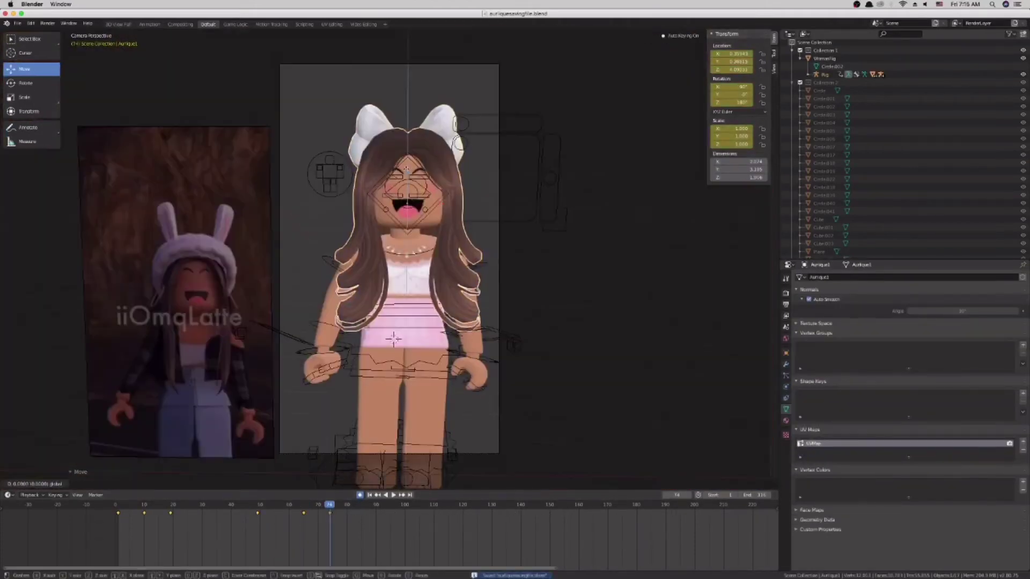
left_click_drag(406, 169, 406, 164)
Step: Scrub and play the animation around frame 149 to check how the head and hair follow the body
key("shift+Left")
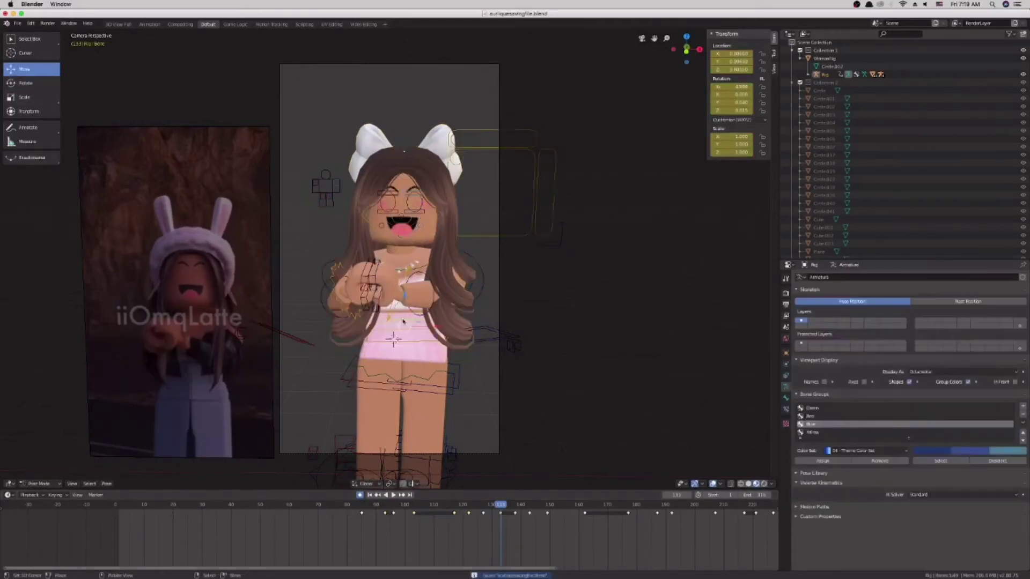
left_click(454, 510)
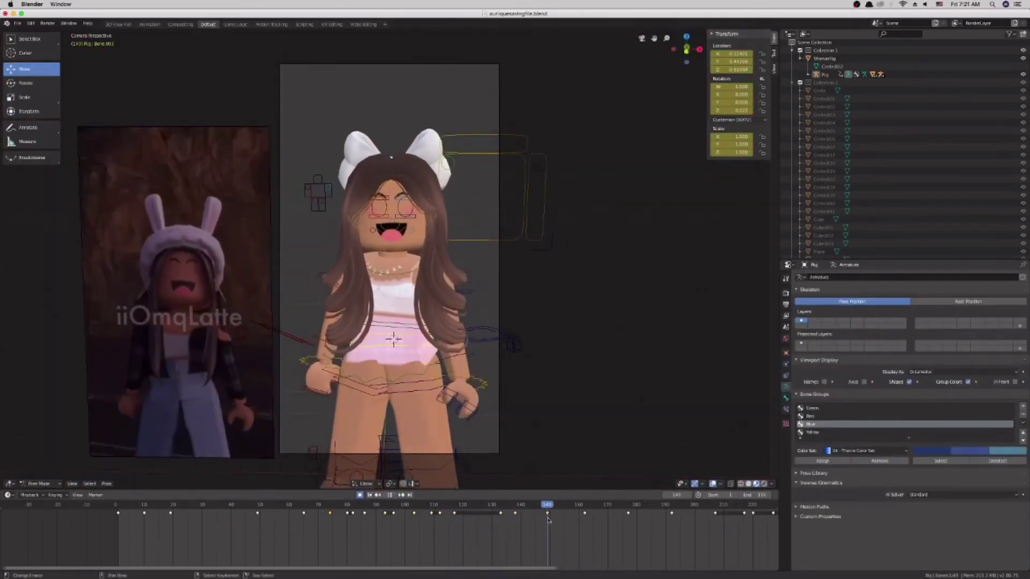
left_click_drag(547, 521, 571, 522)
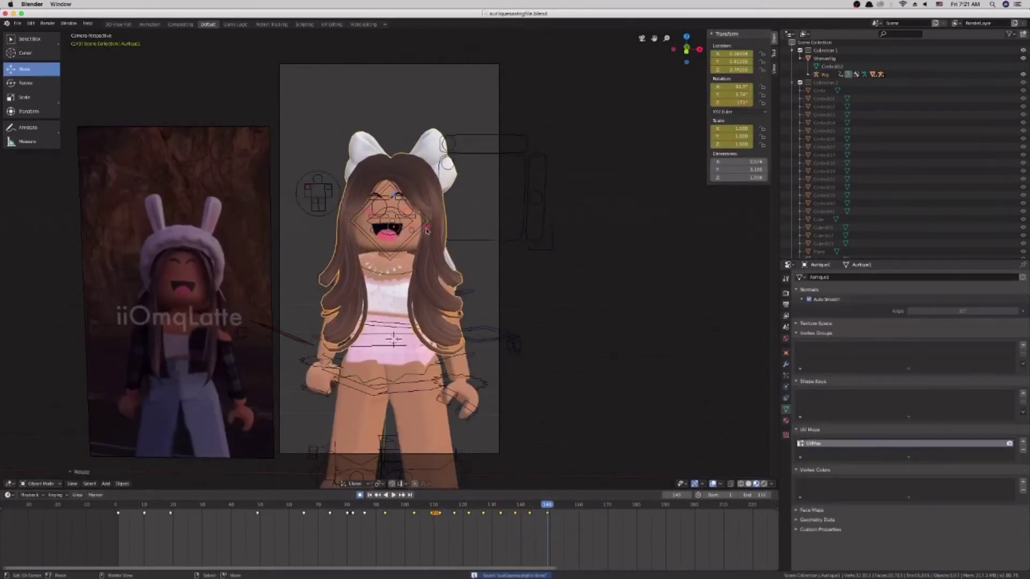
left_click(391, 495)
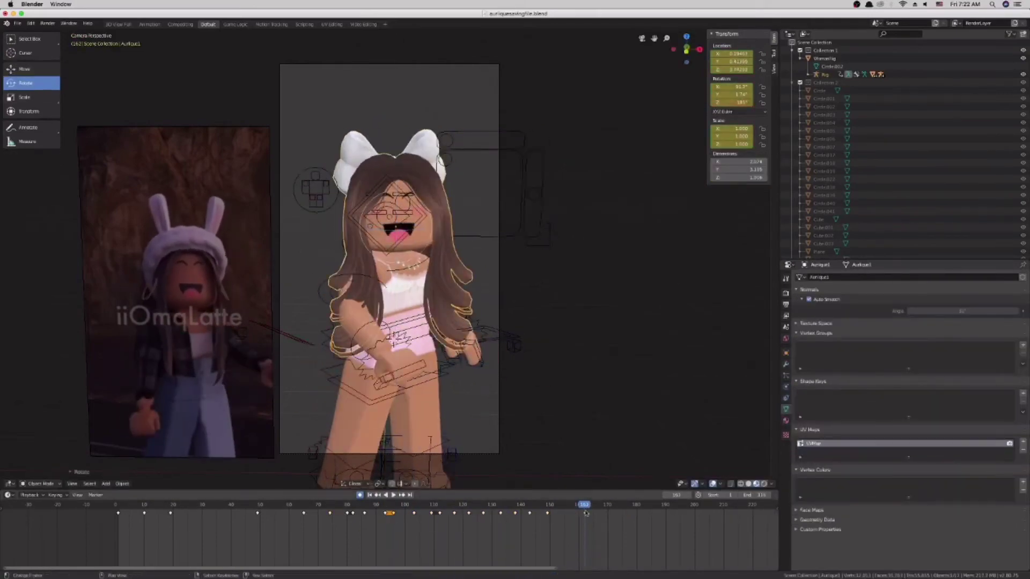
Step: Rotate the head and hair to match the reference pose at frame 162 and save the file
key("x")
left_click(584, 514)
left_click_drag(396, 230, 1, 63)
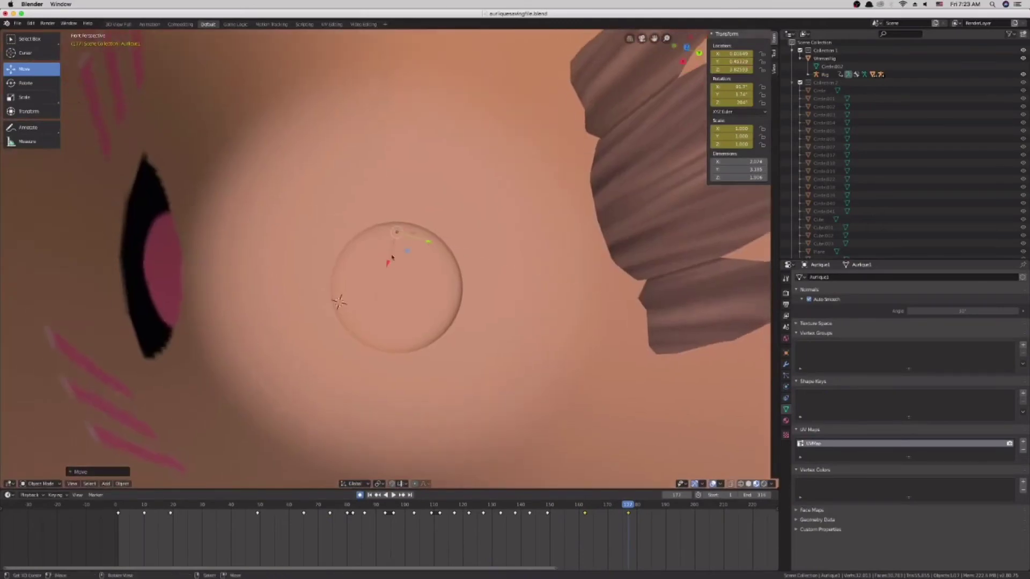
key("ctrl+s")
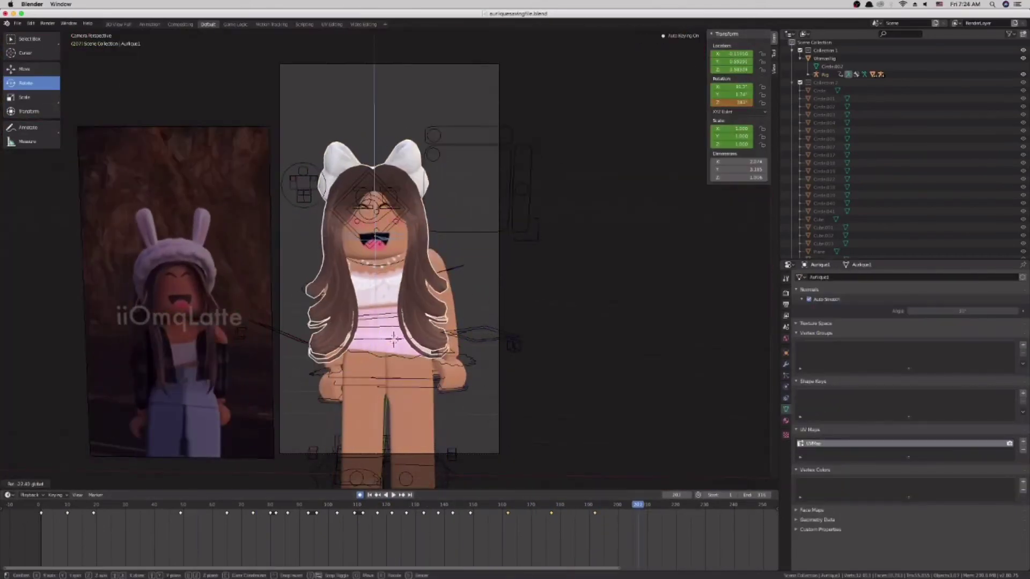
Step: At frame 207, rotate the head and hair about the Z axis, fit it onto the neck, and save the file
left_click_drag(414, 220, 416, 221)
key("super+s")
middle_click_drag(417, 221, 325, 358)
scroll(324, 358, "up", 10)
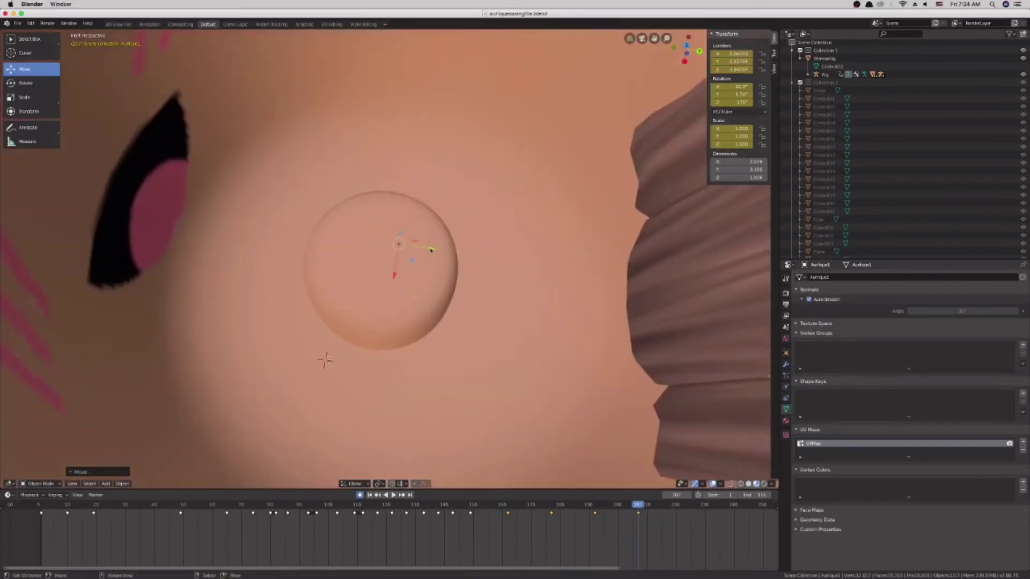
key("super+s")
key("KP_0")
left_click(394, 494)
left_click(393, 495)
Step: Shift the head and hair along the X axis at the rig's keyframe on frame 217, save, and play it back
left_click(639, 529)
right_click(451, 368)
left_click_drag(639, 529, 667, 529)
right_click(429, 188)
left_click_drag(414, 219, 419, 219)
key("super+s")
left_click(393, 495)
left_click(393, 495)
Step: Compare the head's fit with the rig's poses at frames 207 and 217
left_click(637, 523)
right_click(451, 368)
right_click(429, 188)
left_click(669, 524)
right_click(451, 368)
left_click(667, 524)
key("ctrl+z")
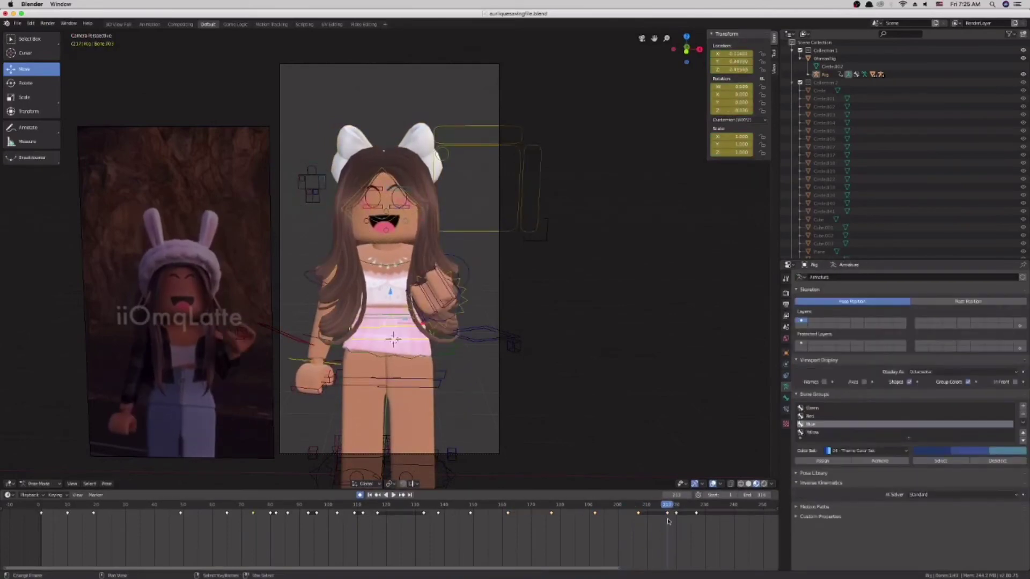
Step: At frame 220, move the head and hair along the X axis over the neck, save the file, and play the animation
left_click(676, 518)
middle_click_drag(616, 322, 552, 345)
scroll(552, 345, "up", 10)
left_click_drag(370, 296, 403, 300)
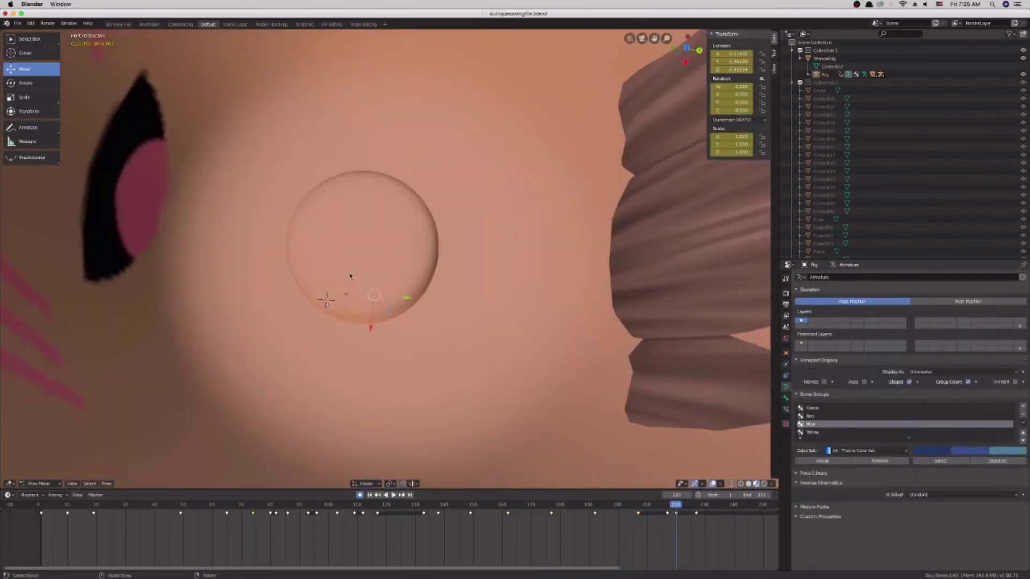
right_click(429, 225)
left_click_drag(413, 217, 395, 217)
key("ctrl+s")
middle_click_drag(395, 217, 389, 260)
key("KP_0")
left_click(375, 505)
key("space")
middle_click_drag(501, 528, 391, 529)
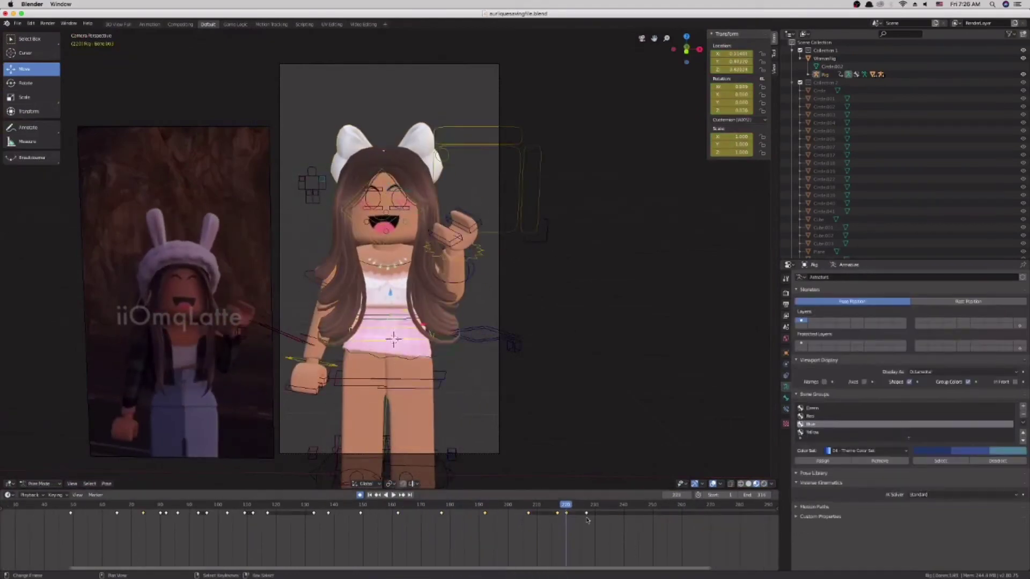
Step: Raise the head and hair slightly along the Z axis at frame 227 and scrub back to check the transition
key("ctrl+z")
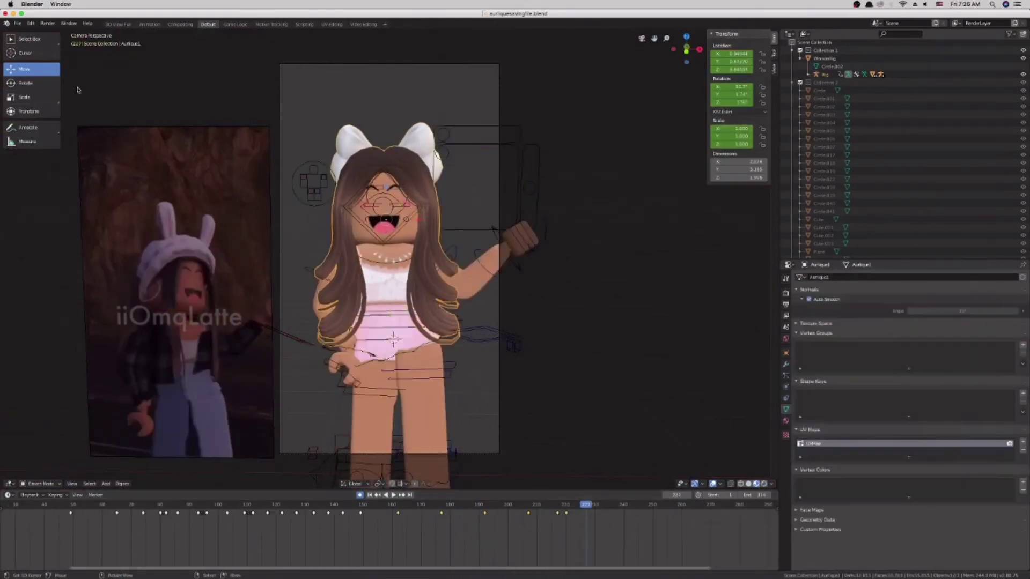
left_click(31, 69)
left_click_drag(387, 188, 386, 184)
left_click_drag(585, 516, 549, 522)
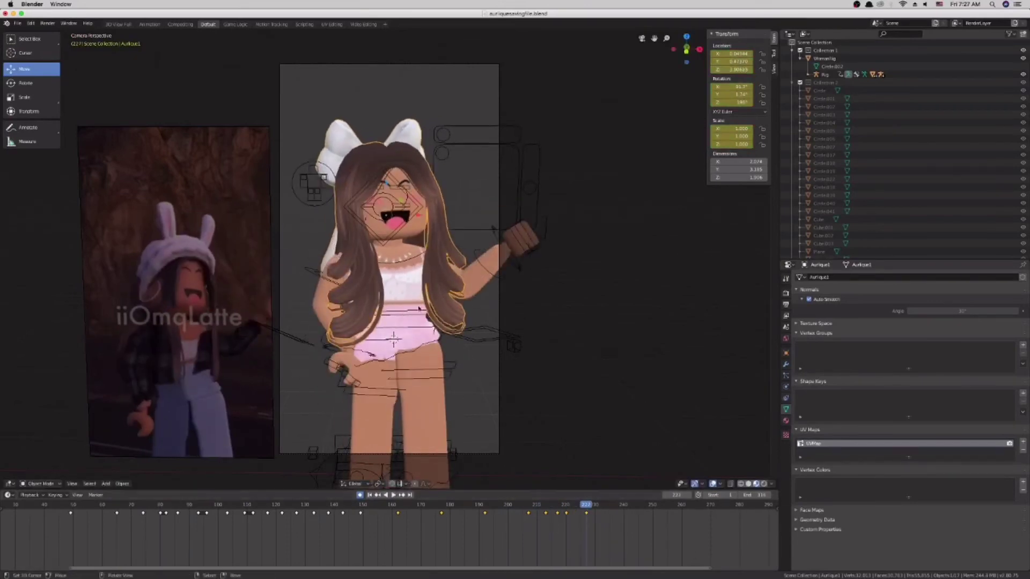
Step: Move the head and hair along the X axis to fit the turned body at frame 240 and play the animation
left_click(24, 68)
left_click_drag(385, 215, 394, 214)
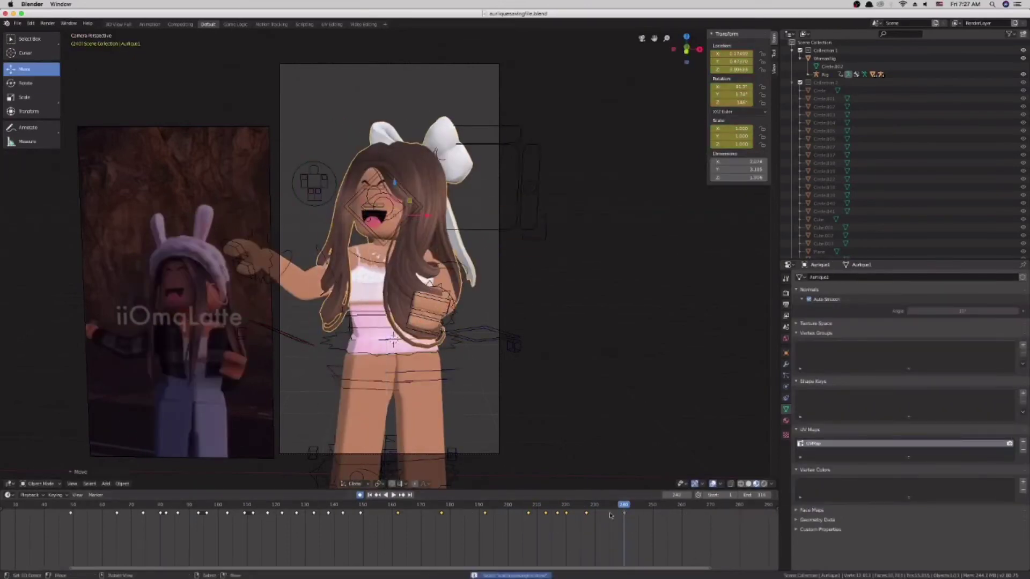
left_click(421, 517)
left_click(393, 494)
left_click(393, 495)
Step: At the rig's keyframe on frame 248, turn the head and hair and move it along the X axis onto the neck
right_click(352, 328)
middle_click_drag(327, 529, 192, 529)
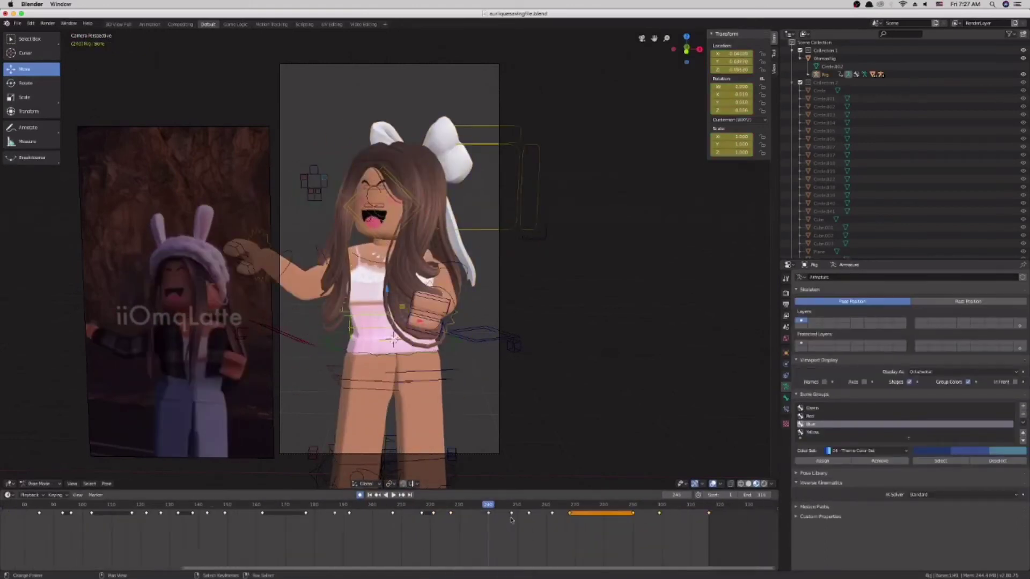
left_click(511, 523)
right_click(410, 235)
left_click_drag(395, 215, 398, 219)
left_click(24, 68)
left_click_drag(429, 216, 437, 218)
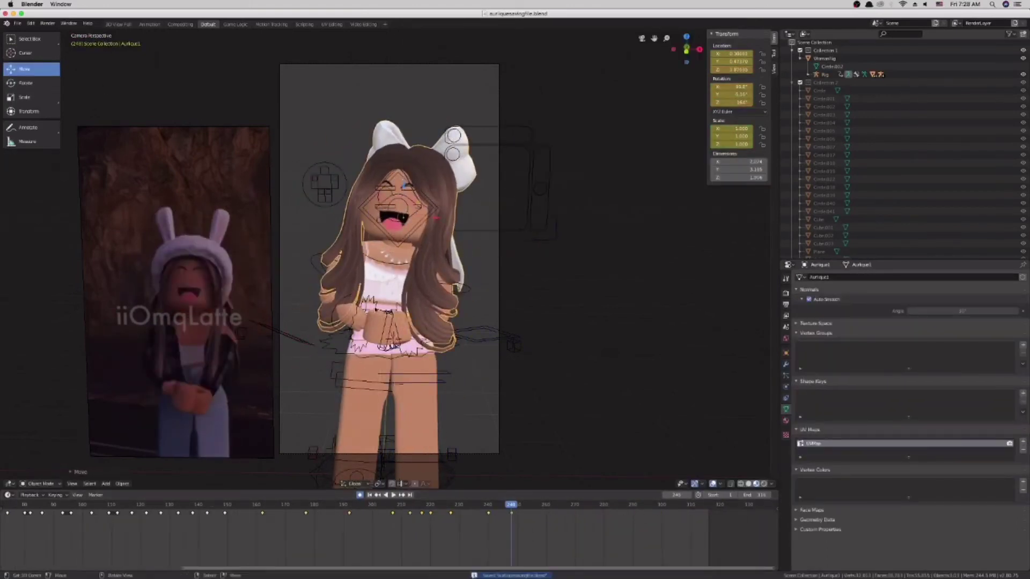
Step: Lower the head and hair onto the neck at the rig's keyframe near frame 254 and save the file
right_click(378, 309)
left_click(528, 523)
right_click(410, 235)
left_click_drag(403, 186, 409, 193)
key("super+s")
Step: Rotate the head and hair about the Z axis to match the reference at frame 262 and play back the animation
left_click(552, 523)
left_click(25, 82)
left_click_drag(395, 231, 410, 225)
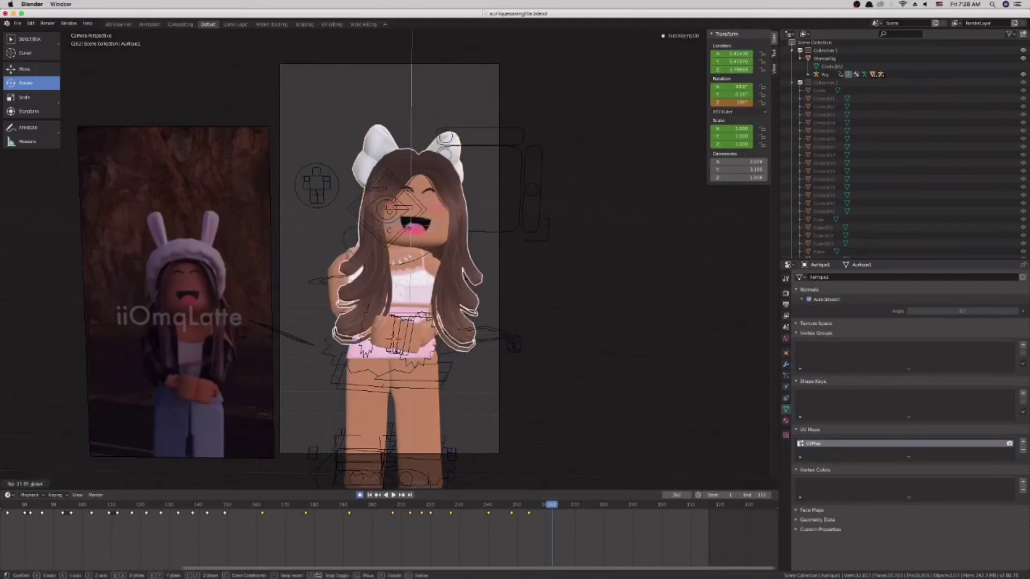
key("KP_0")
middle_click_drag(424, 216, 338, 281)
key("KP_0")
left_click(431, 505)
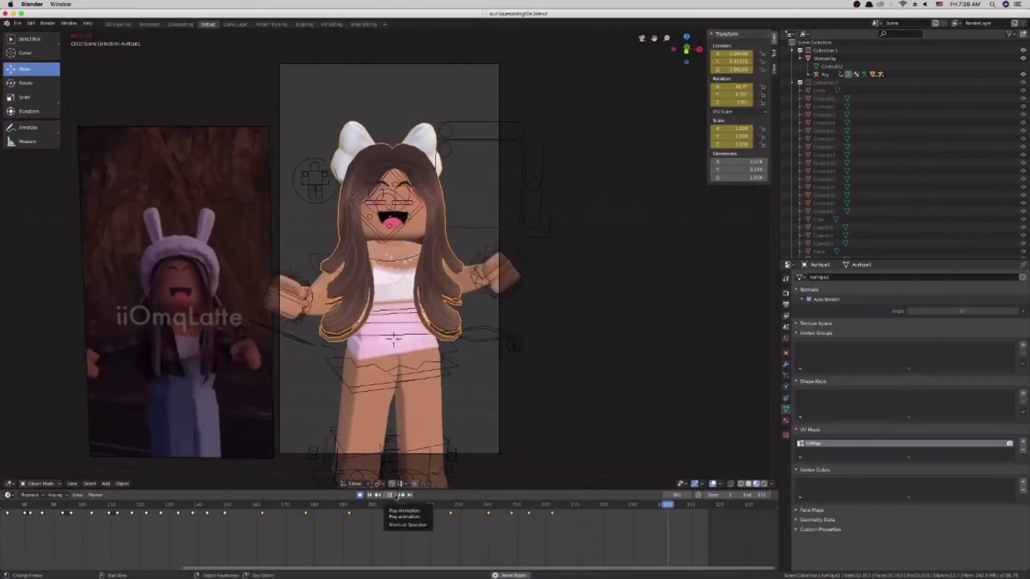
key("space")
Step: Play the animation around the rig's keyframes near frames 262 and 268 to check the head against the body
left_click(552, 519)
right_click(360, 344)
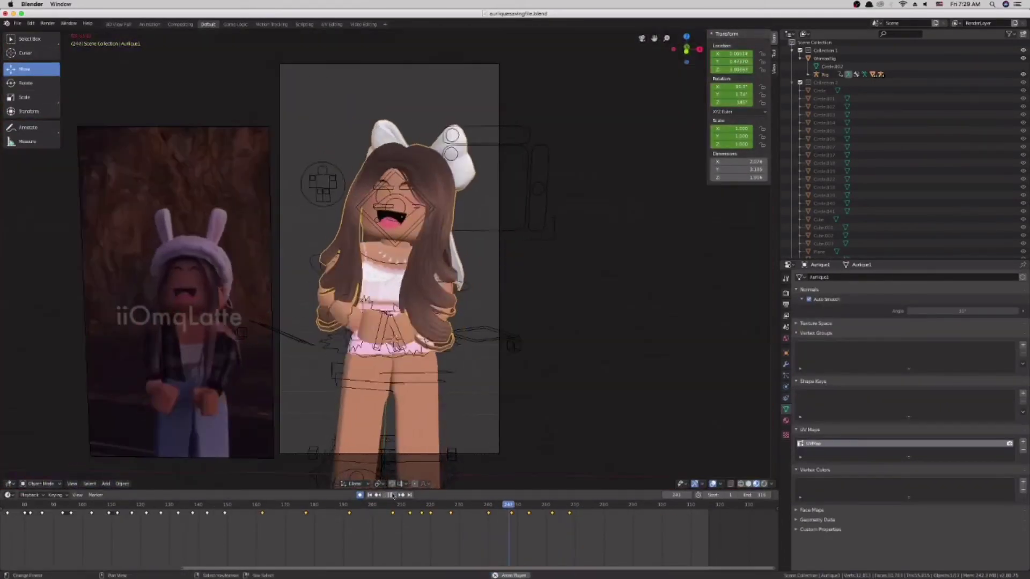
key("space")
left_click(570, 519)
right_click(380, 257)
right_click(380, 257)
key("space")
key("space")
Step: Select the head and hair, return to the camera view, and go to the keyframe around frame 300
right_click(399, 186)
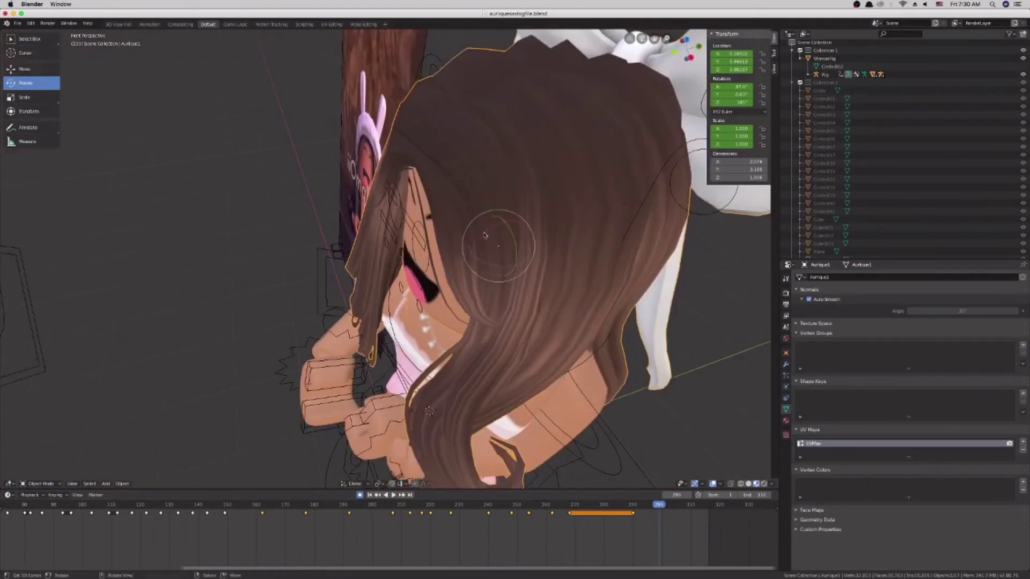
key("KP_0")
left_click(660, 515)
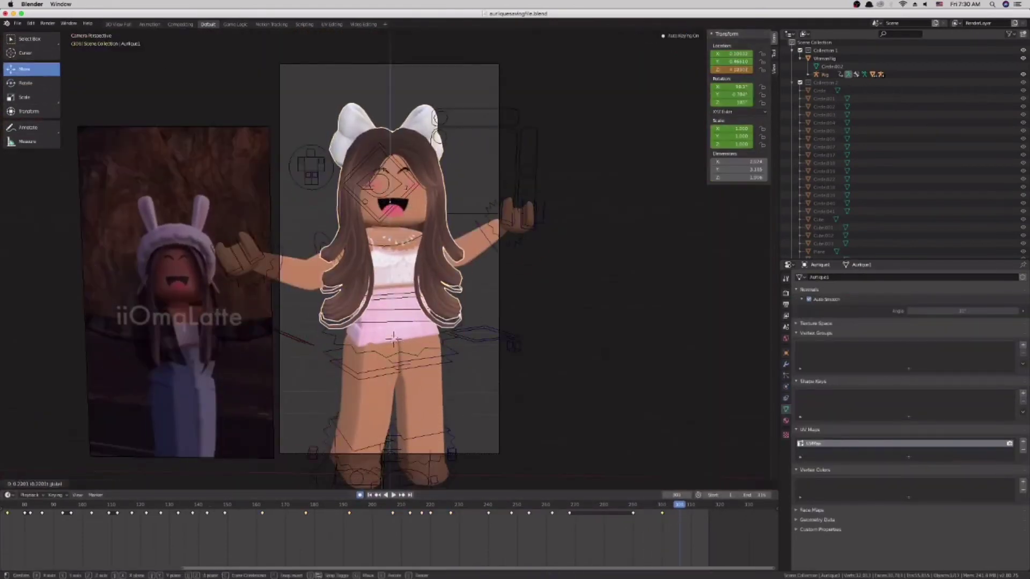
Step: Undo the latest adjustments to the head and hair
key("super+z")
key("super+z")
key("super+z")
key("super+z")
key("super+z")
key("super+z")
key("super+z")
key("super+z")
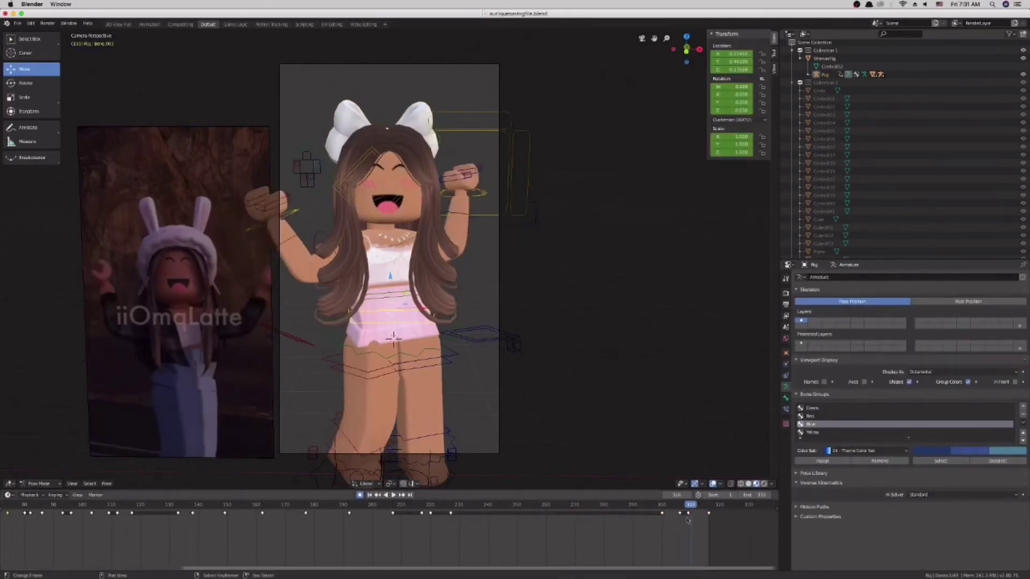
Step: Rotate and reposition the head and hair to sit on the neck at the animation's final keyframe, and save the file
key("ctrl+s")
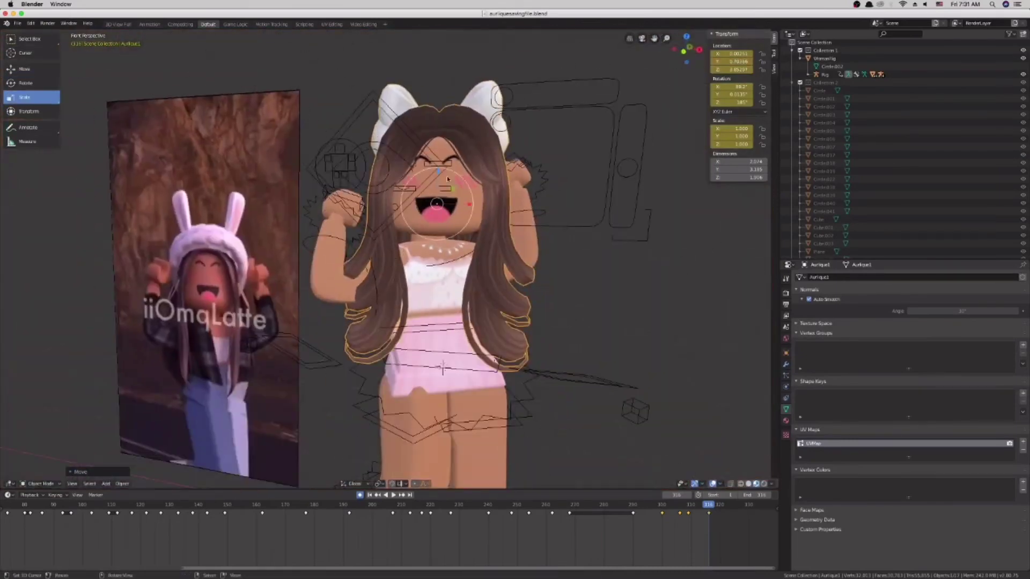
left_click(25, 83)
left_click_drag(448, 179, 459, 187)
left_click(24, 69)
key("super+s")
middle_click_drag(376, 204, 504, 204)
scroll(504, 223, "up", 5)
left_click_drag(523, 228, 503, 222)
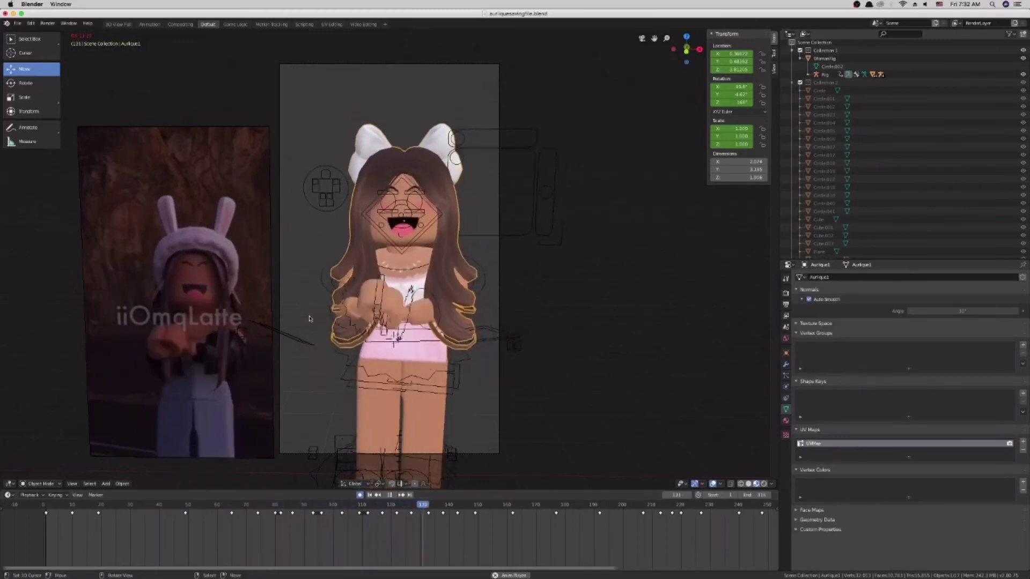
Step: Stop the animation playback and switch to Roblox Studio
left_click(390, 495)
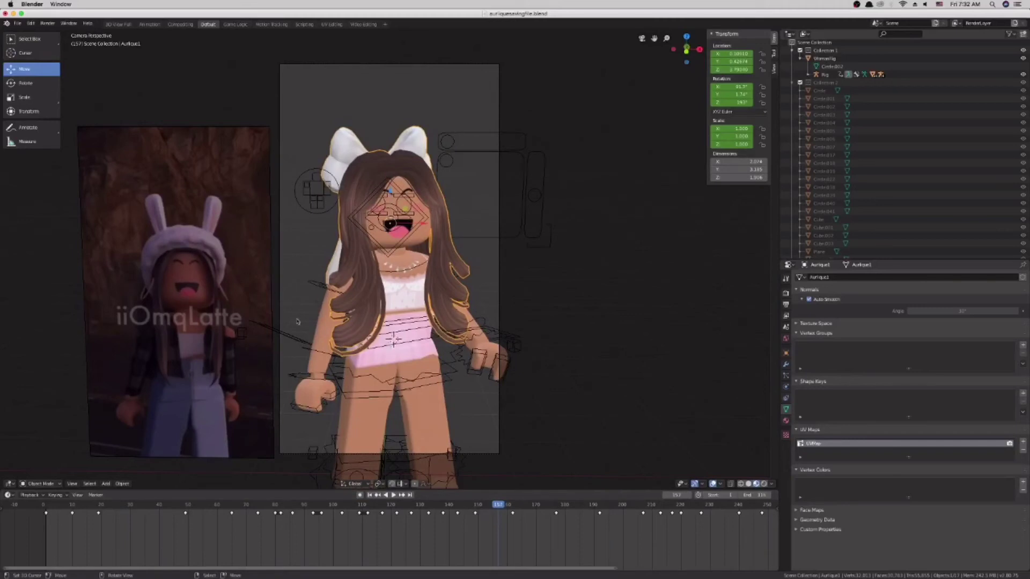
mouse_move(191, 578)
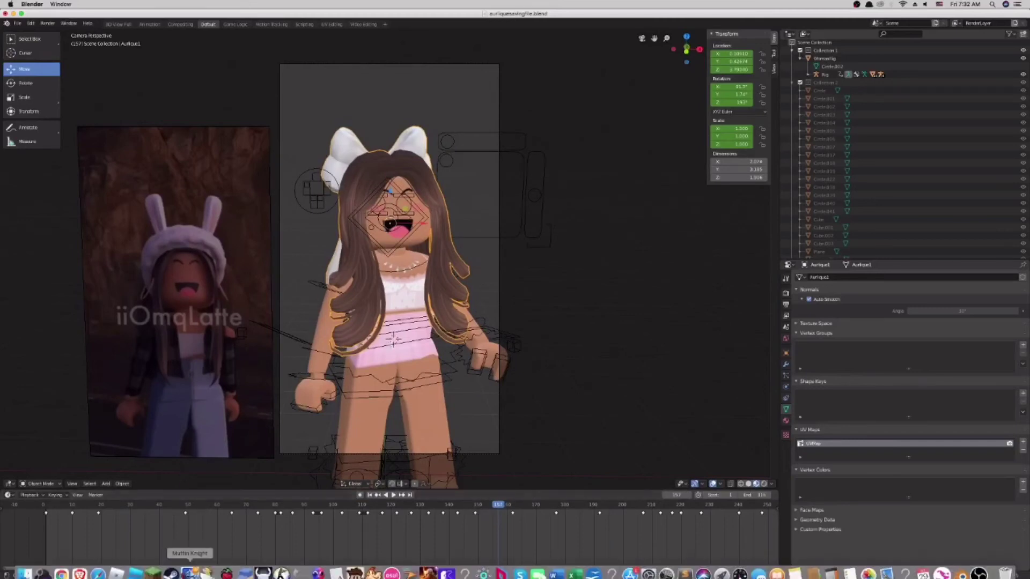
left_click(134, 568)
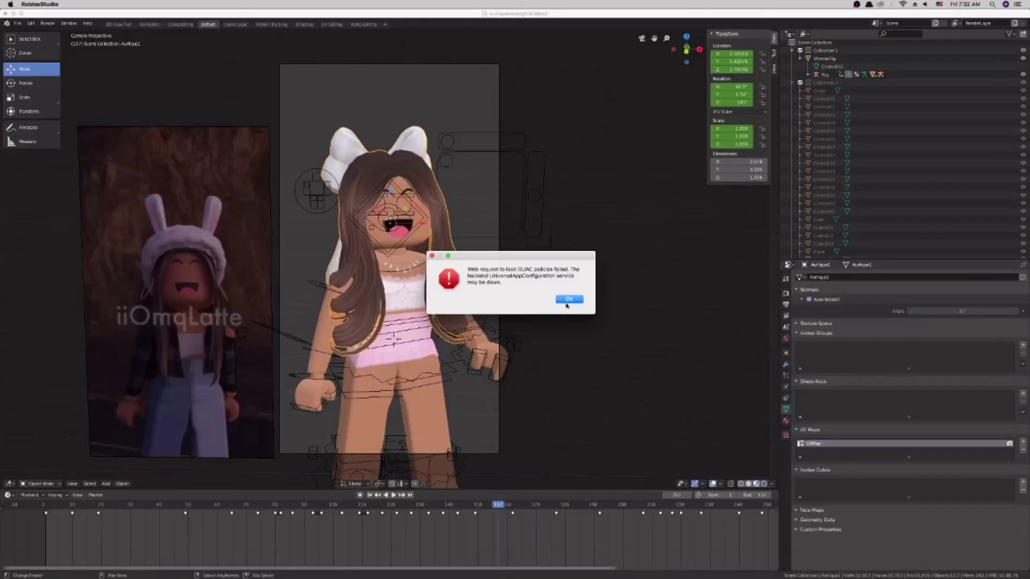
Step: Dismiss the Roblox Studio error message and look through the scene's render, output and view layer settings in Blender
left_click(569, 300)
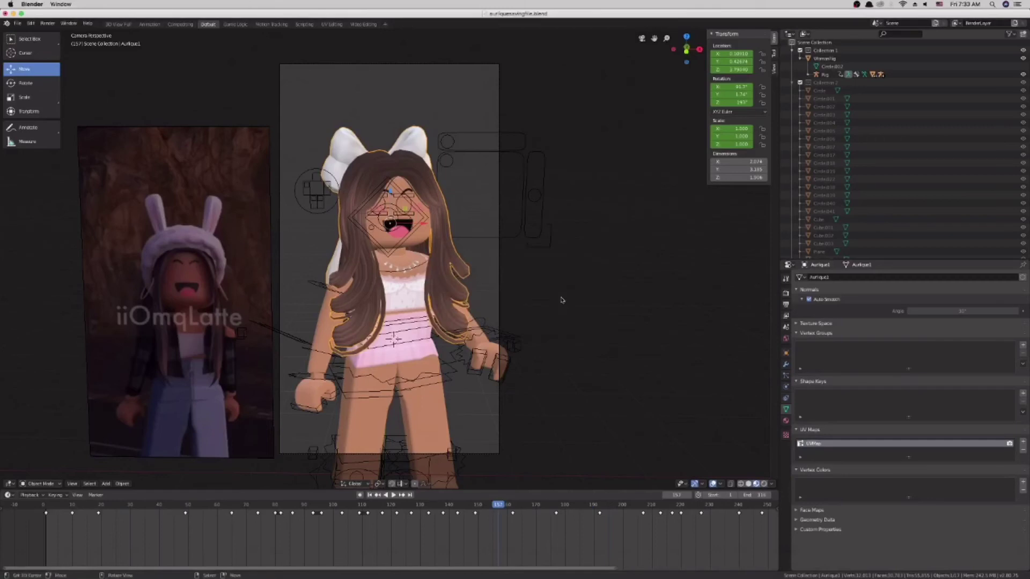
left_click(787, 294)
left_click(785, 305)
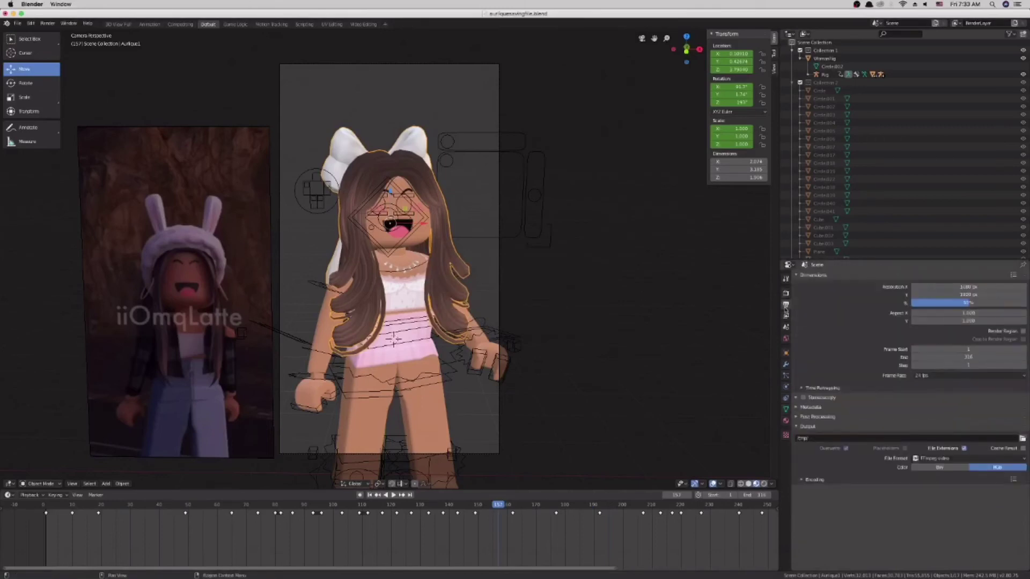
left_click(786, 316)
left_click(786, 305)
left_click(787, 294)
left_click(786, 306)
left_click(786, 316)
mouse_move(1004, 574)
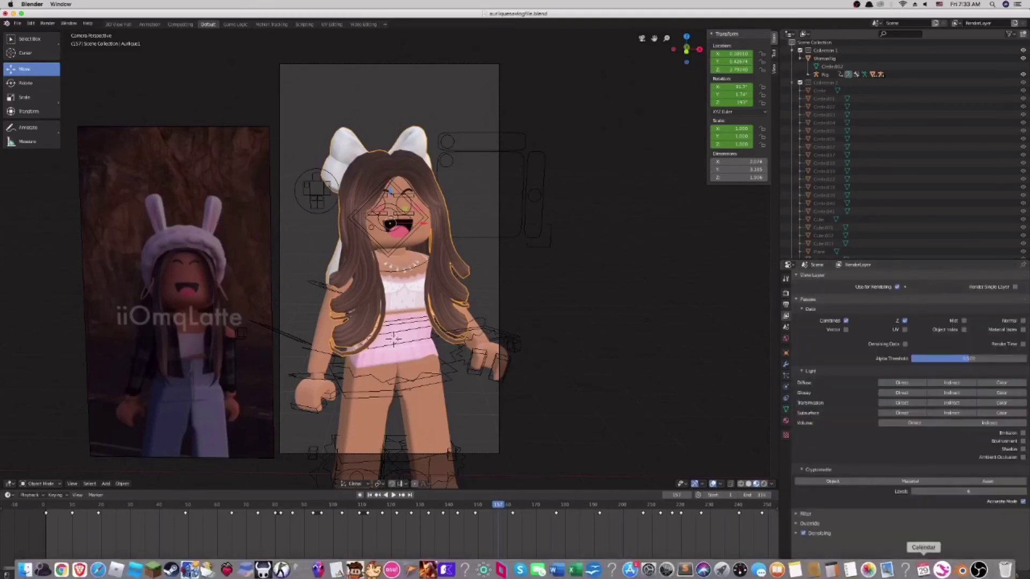
left_click(1004, 570)
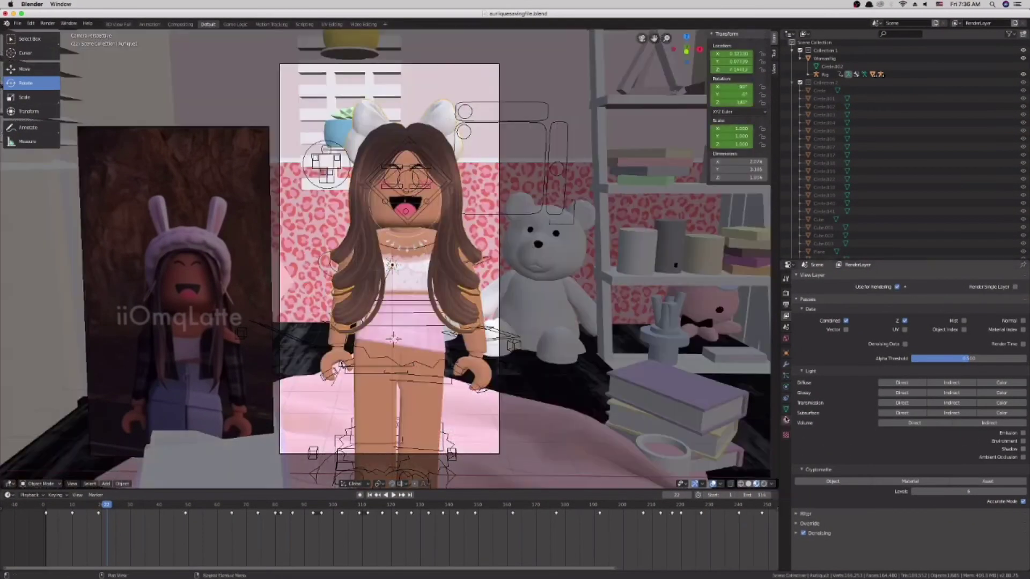
Step: Change the body material's surface to Principled BSDF and use the character's image texture as its base color
left_click(786, 420)
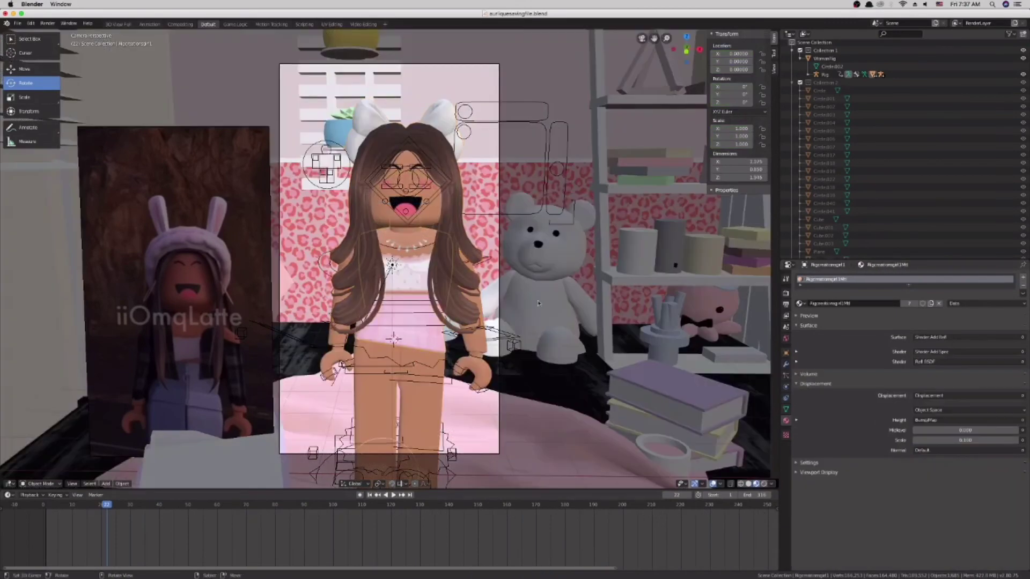
left_click(956, 337)
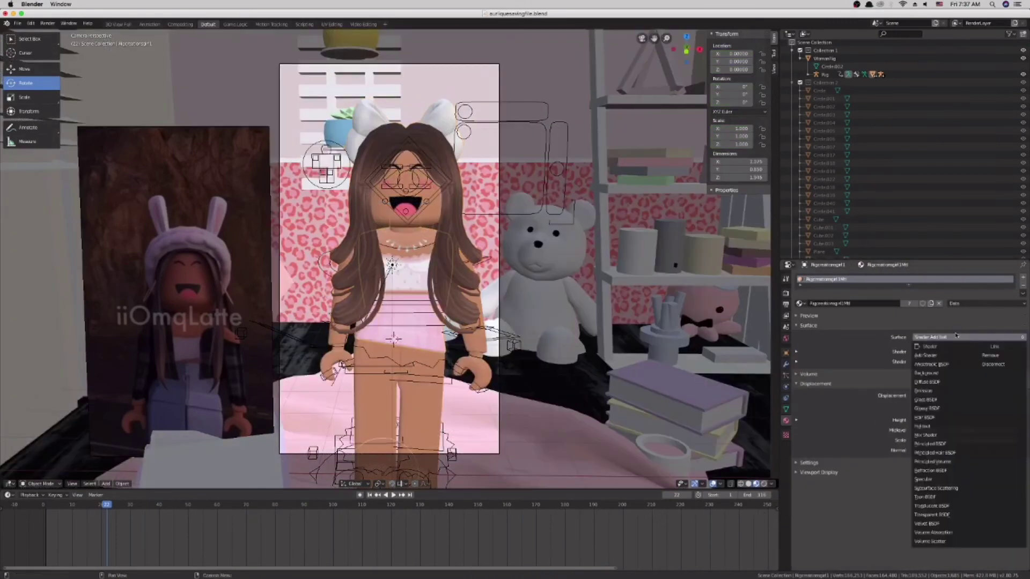
left_click(945, 444)
key("shift+F3")
key("shift+a")
mouse_move(420, 257)
left_click(475, 297)
left_click(542, 215)
left_click(625, 251)
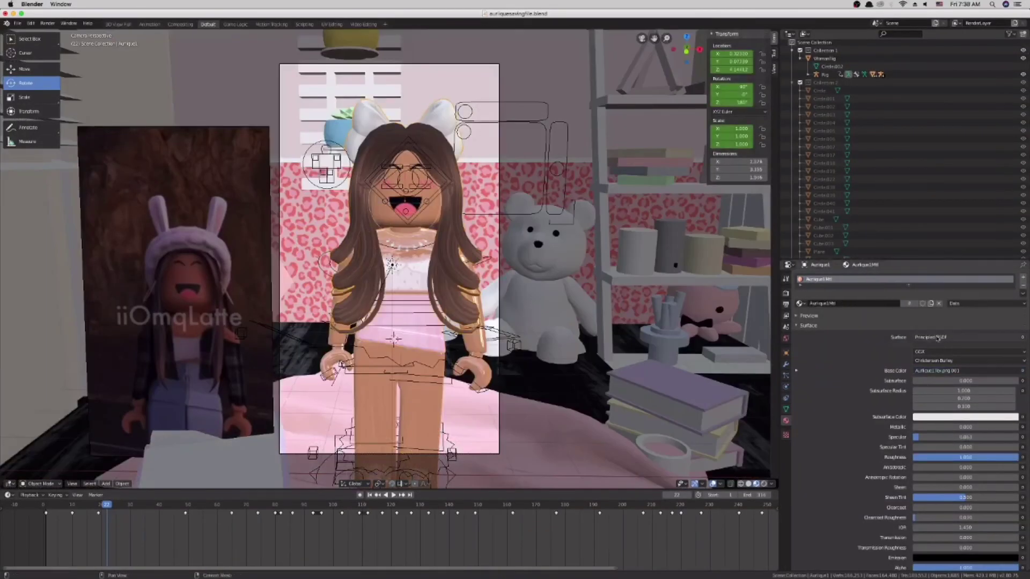
Step: Set the hair material's specular to 1.000 and roughness to 0, preview the character in rendered shading, and save the file
type("0.863")
key("Return")
left_click(965, 457)
type("0")
key("Return")
key("shift+z")
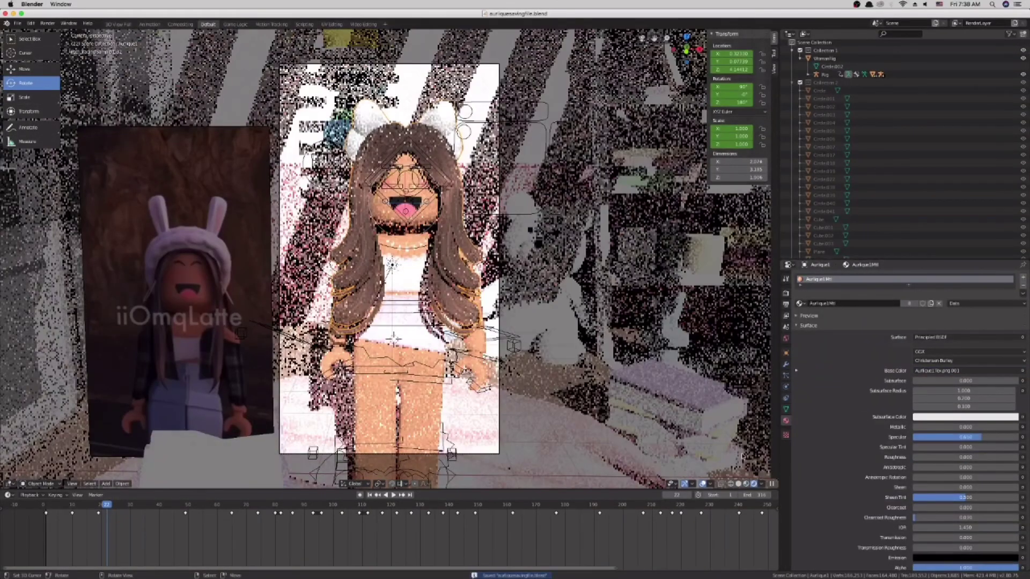
mouse_move(1004, 437)
left_mouse_down()
mouse_move(1014, 437)
mouse_move(912, 437)
mouse_move(1017, 436)
left_mouse_up()
right_click(398, 403)
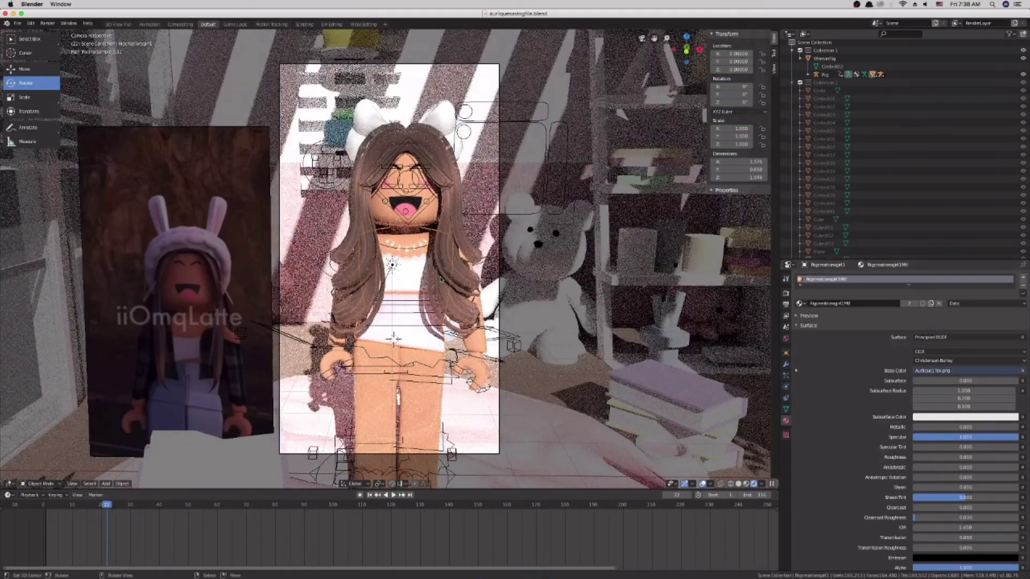
right_click(437, 181)
key("super+s")
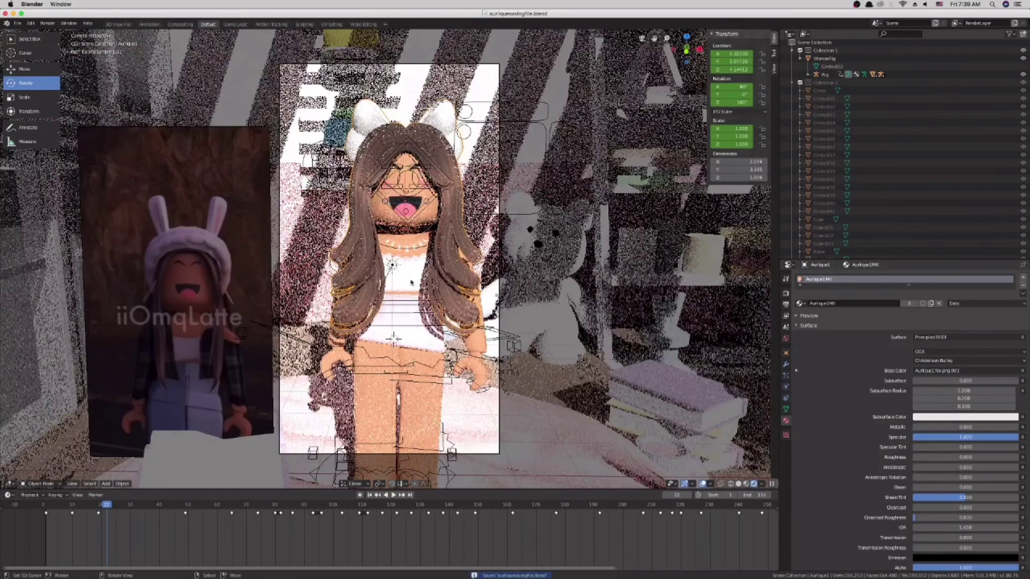
Step: Set the animation's output file format to AVI JPEG and check the render settings
right_click(418, 376)
left_click(786, 360)
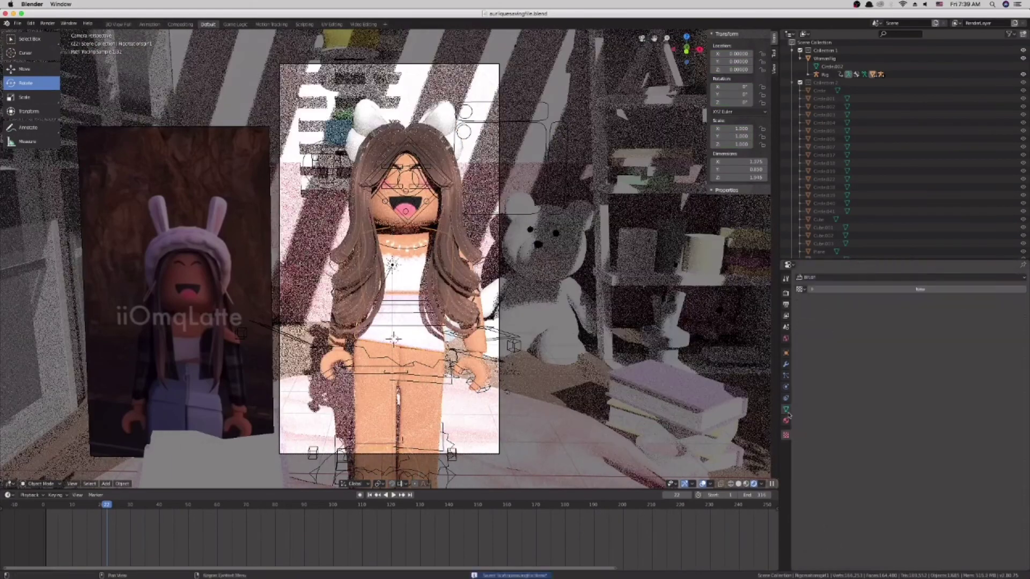
left_click(786, 353)
left_click(786, 327)
left_click(786, 316)
left_click(786, 305)
left_click(942, 458)
left_click(996, 481)
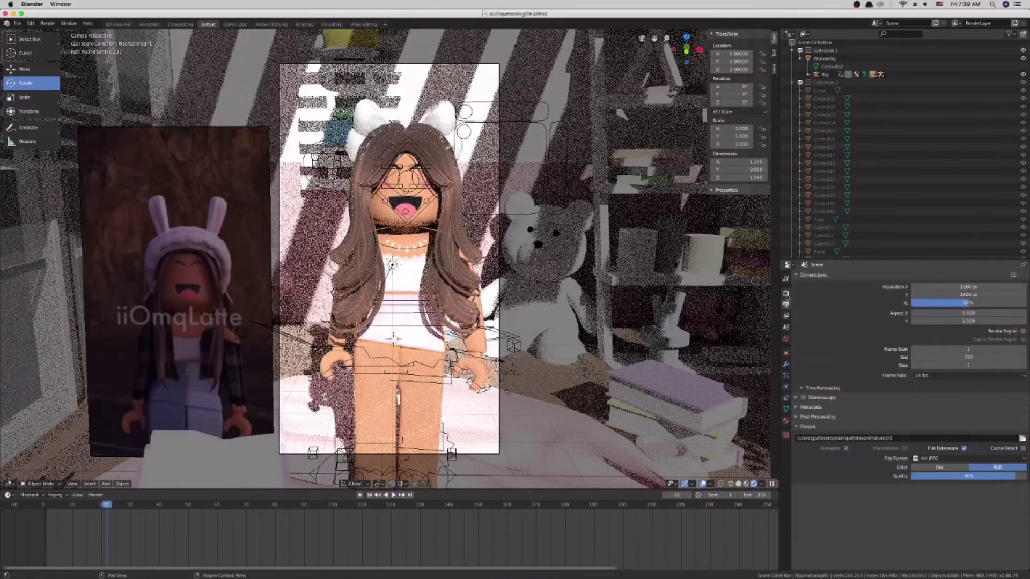
left_click(786, 295)
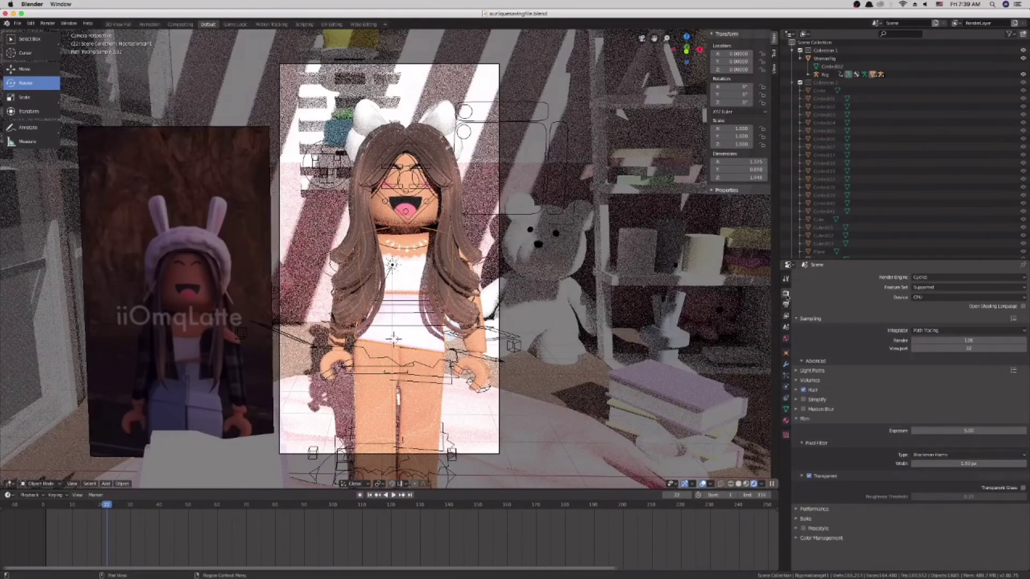
left_click(786, 305)
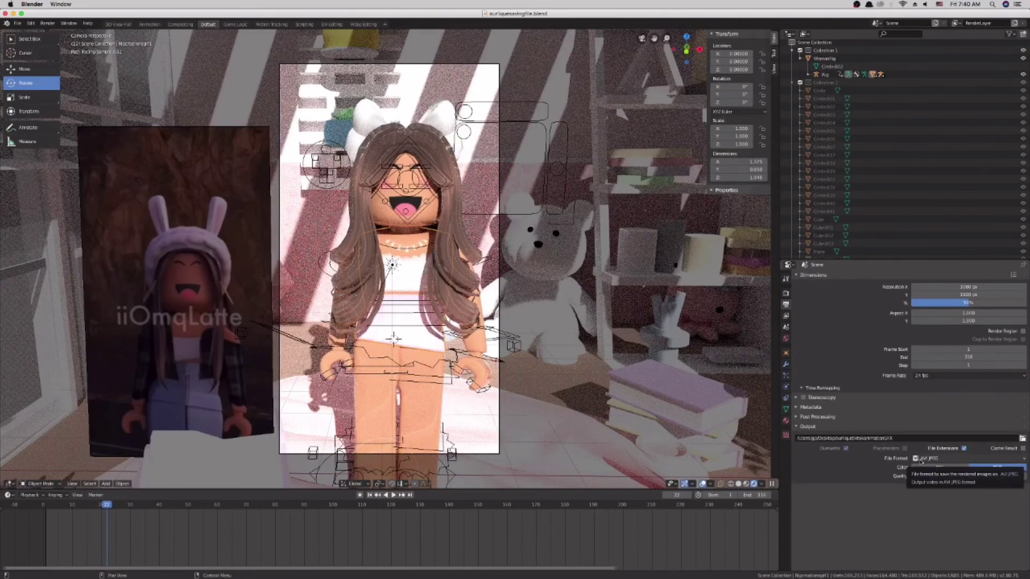
Step: Try deleting the sun light from the scene, and undo the deletion
left_click(389, 273)
left_click(785, 388)
left_click(930, 321)
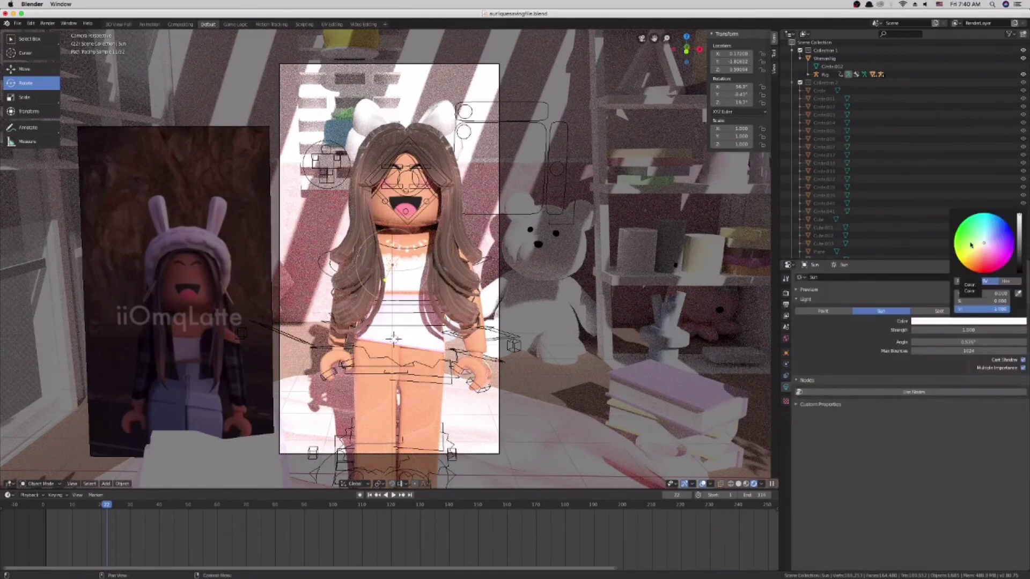
key("x")
left_click(402, 294)
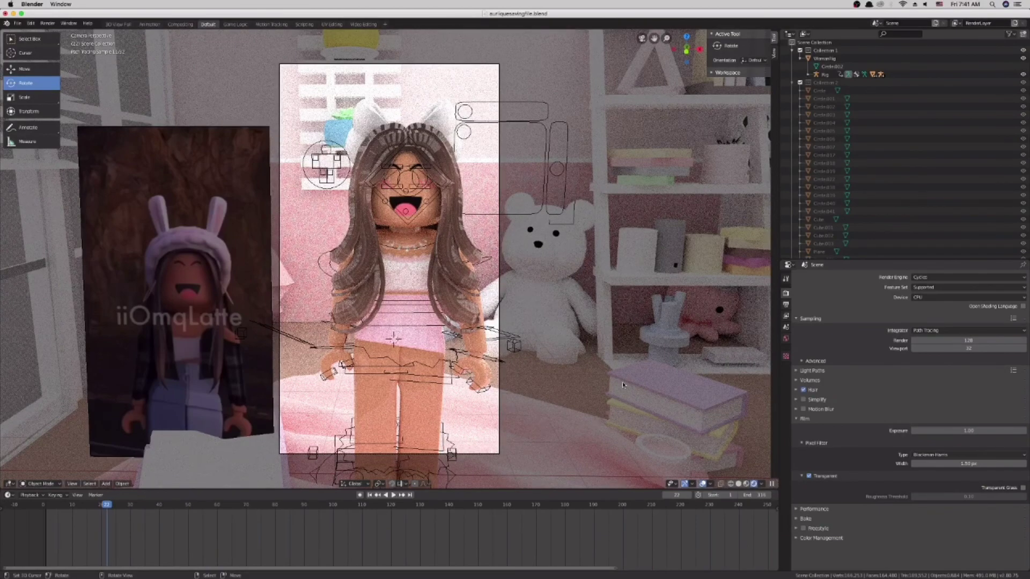
key("ctrl+z")
Step: Save the file and open the scene's render settings
key("ctrl+s")
left_click(785, 279)
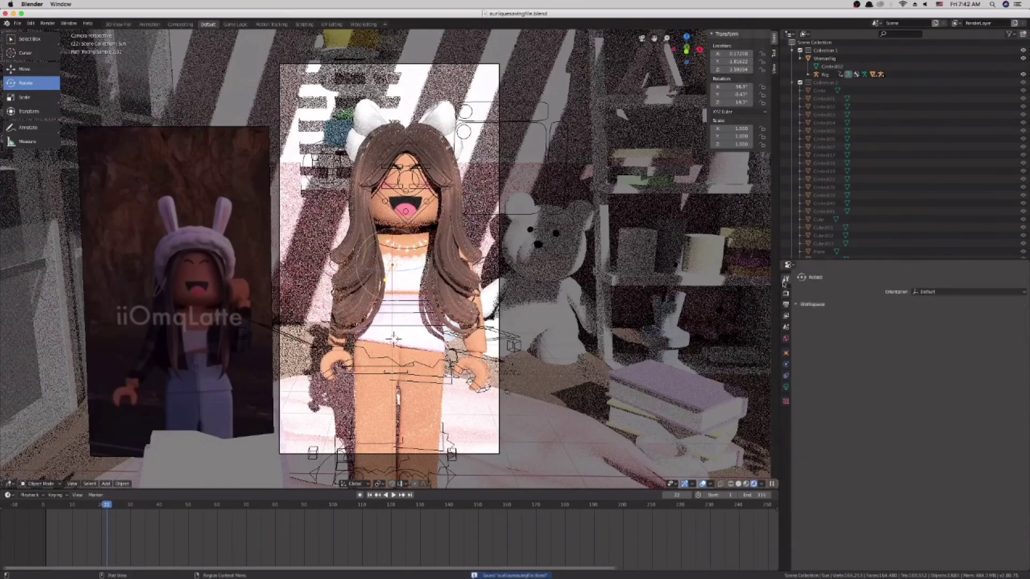
left_click(785, 293)
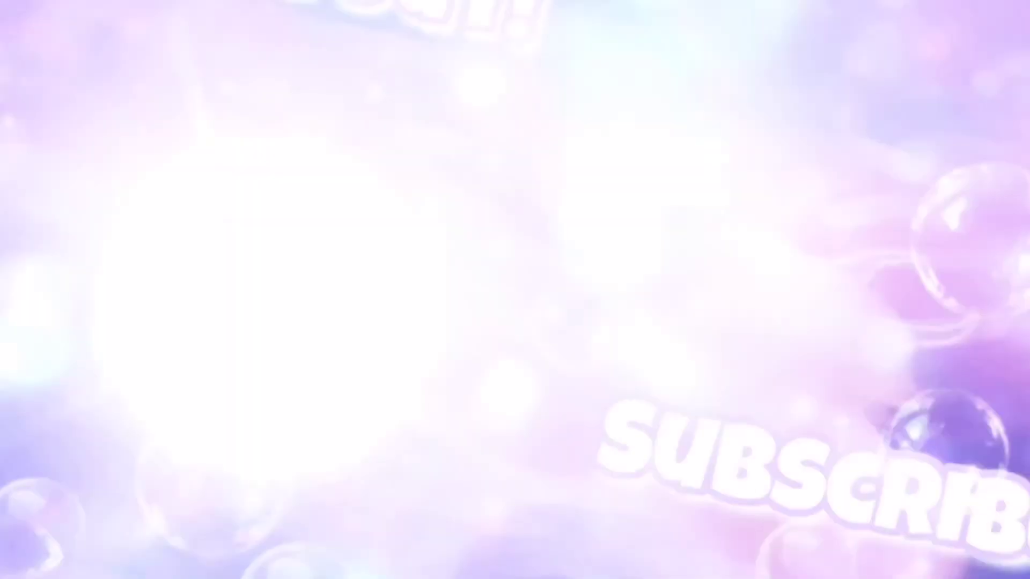